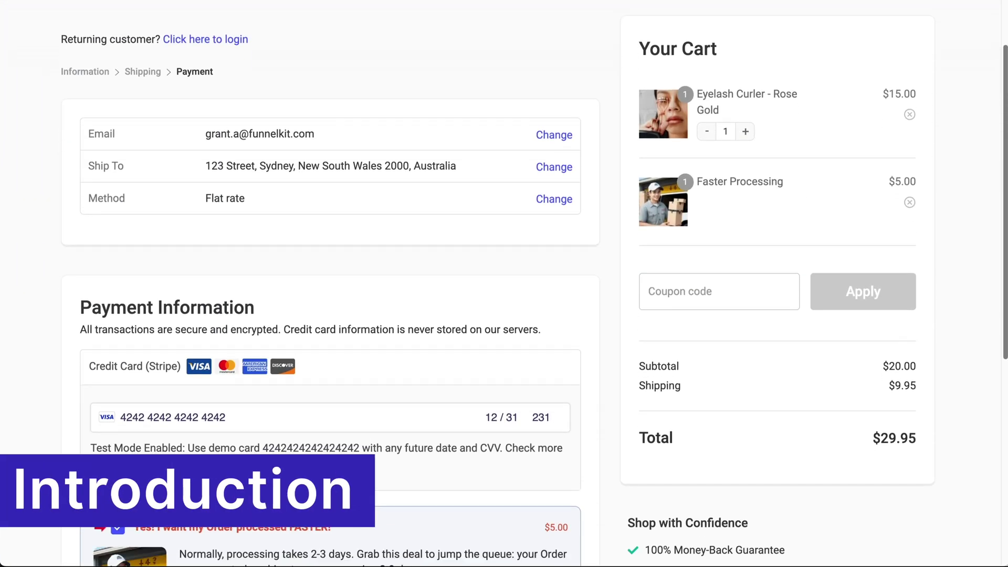
pyautogui.scroll(-4, 522, 454)
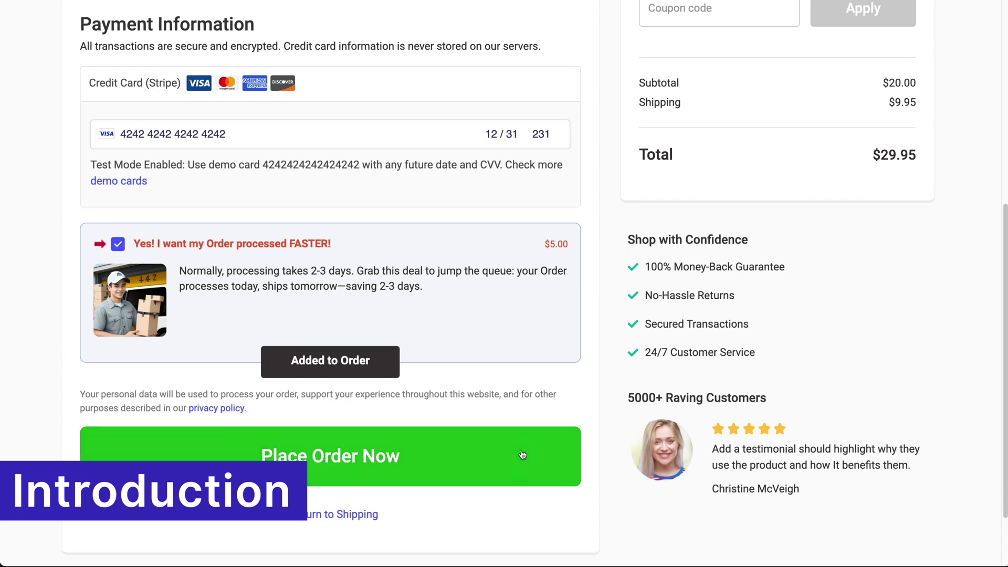
# - Place the order so the Eye Enhancer (Bundle Deal) upsell offer appears
pyautogui.click(516, 460)
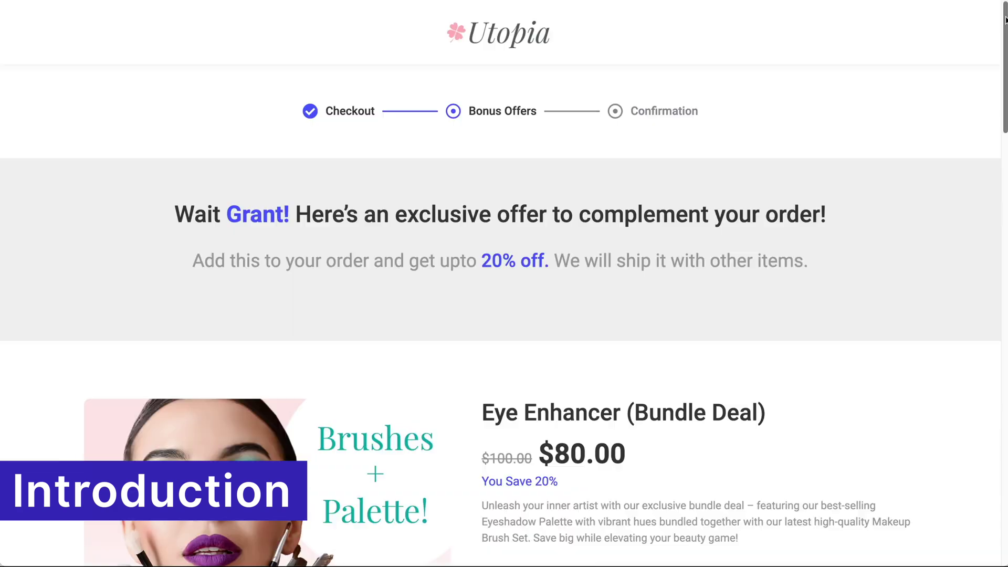
pyautogui.scroll(-1, 504, 315)
pyautogui.scroll(-1, 504, 315)
pyautogui.scroll(-1, 504, 316)
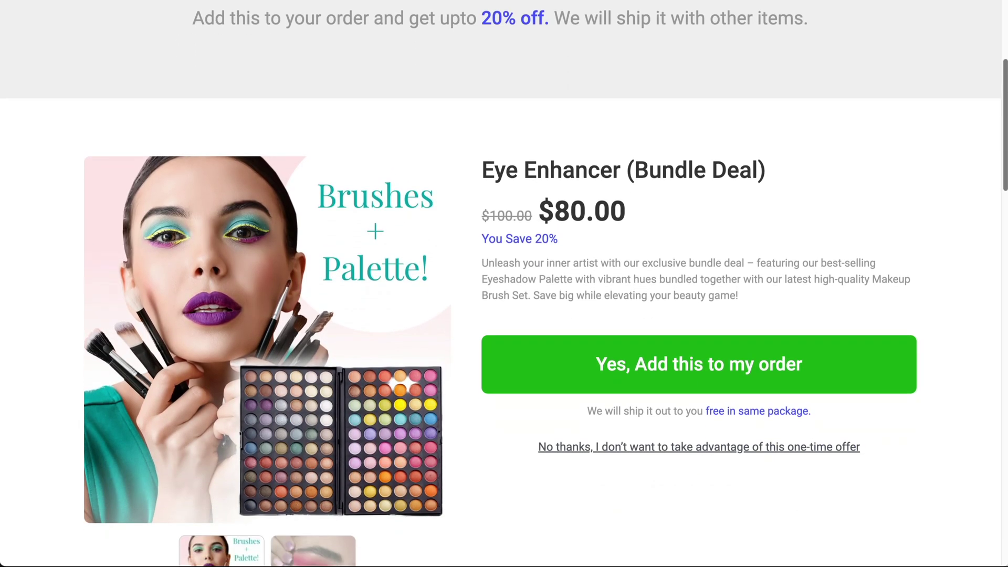
pyautogui.scroll(-2, 505, 284)
pyautogui.scroll(-3, 505, 284)
pyautogui.scroll(-3, 505, 284)
pyautogui.scroll(-3, 504, 284)
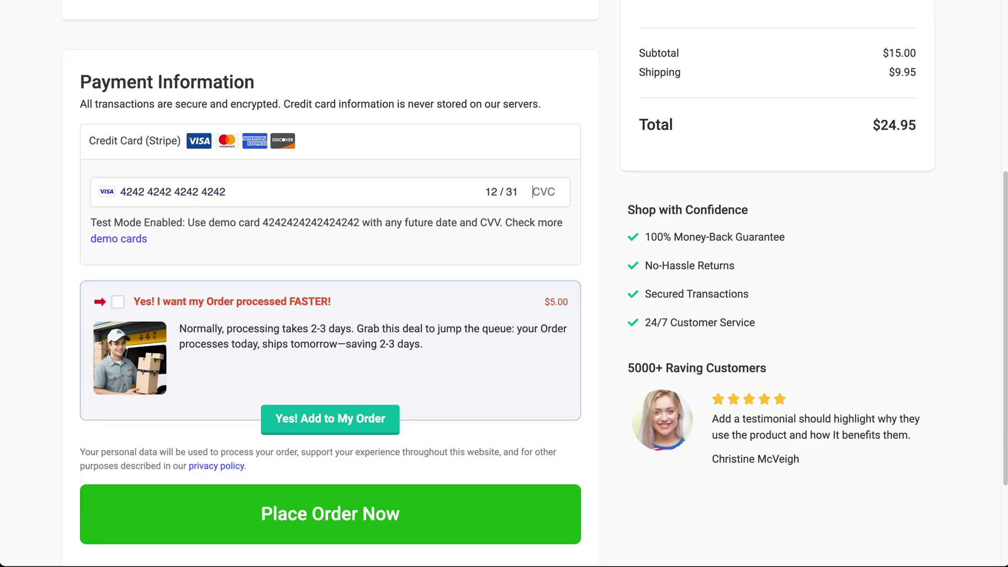
pyautogui.write('231')
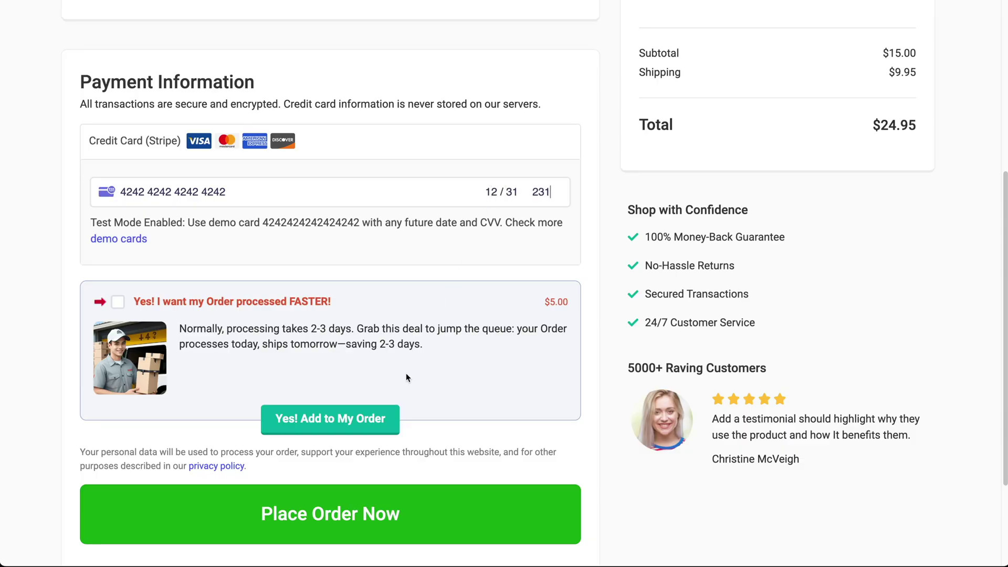
# - Add the Faster Processing order bump and place the order
pyautogui.click(385, 421)
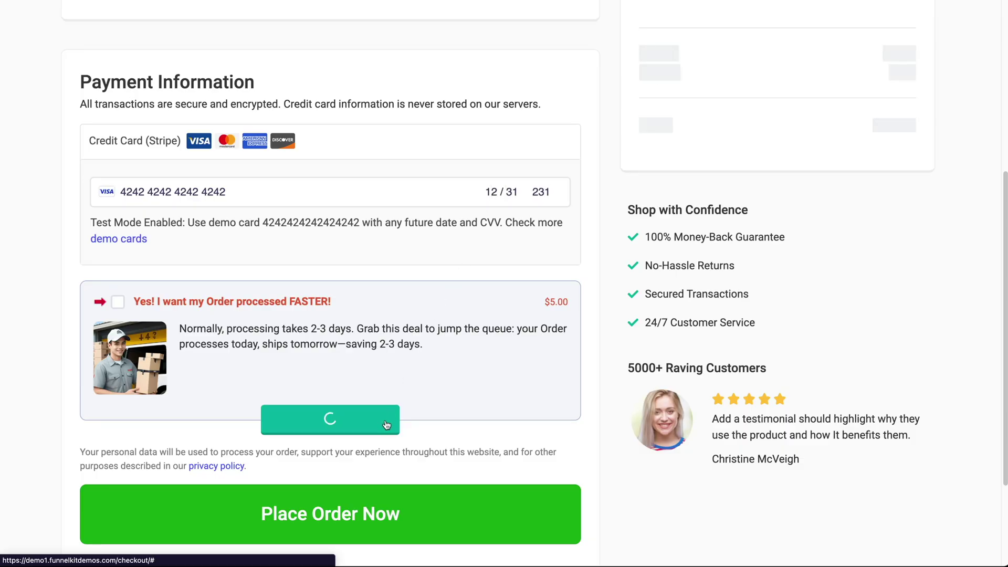
pyautogui.click(489, 515)
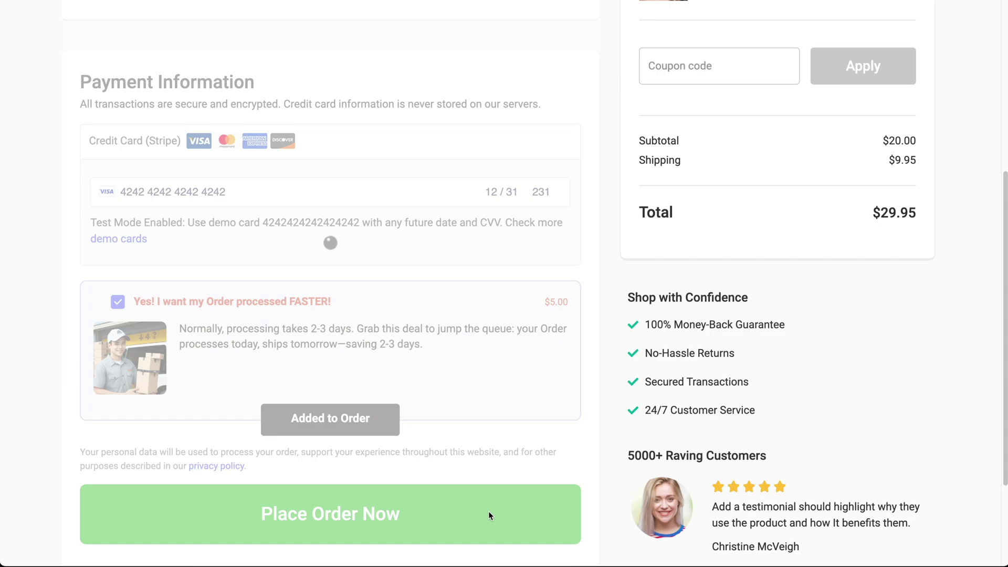
pyautogui.scroll(-3, 488, 515)
pyautogui.scroll(-3, 489, 515)
pyautogui.scroll(-4, 488, 515)
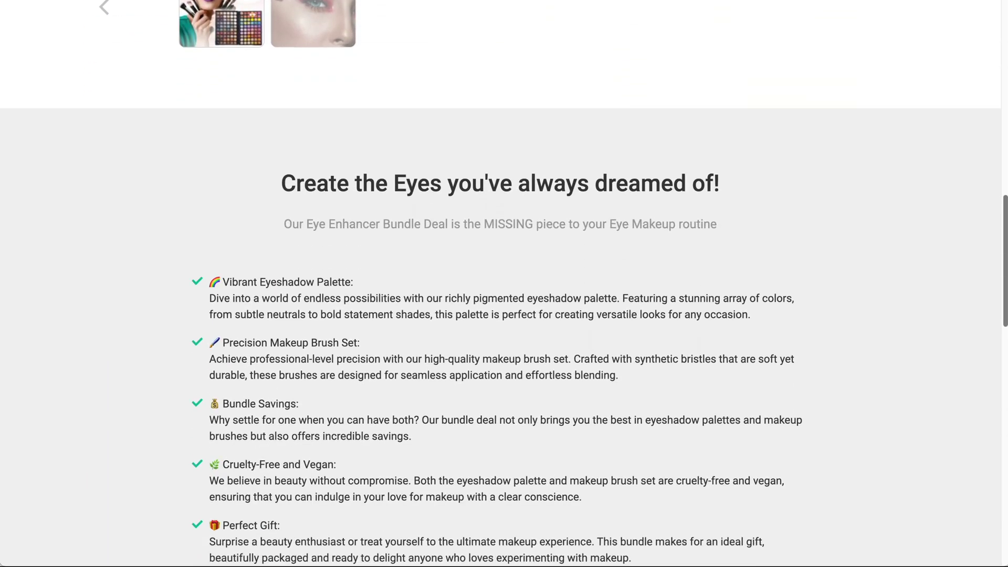
pyautogui.scroll(-6, 760, 364)
pyautogui.scroll(-4, 761, 365)
# - Accept the Eye Enhancer bundle offer, then the Mascara 3-PACK final offer
pyautogui.click(658, 375)
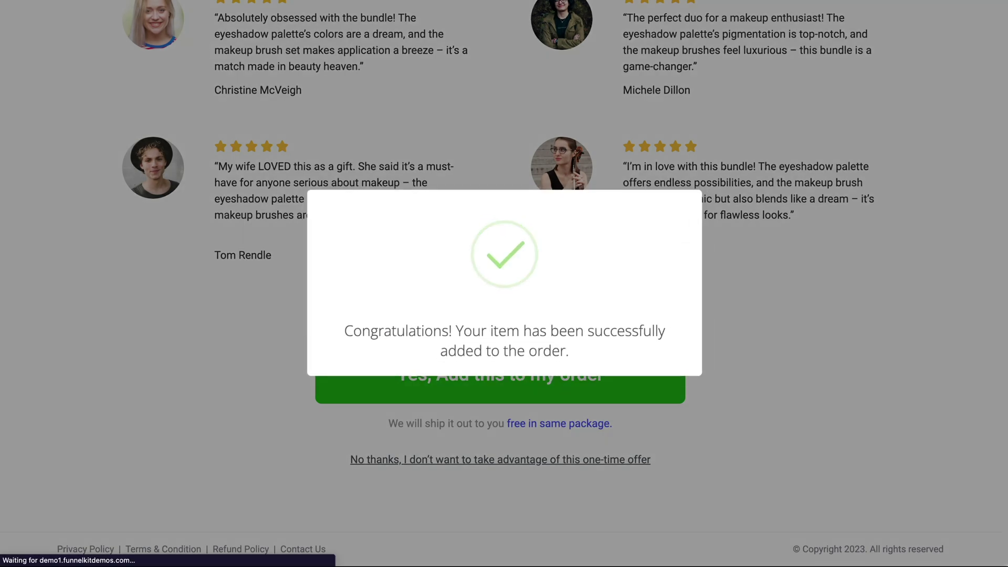
pyautogui.scroll(-2, 1005, 189)
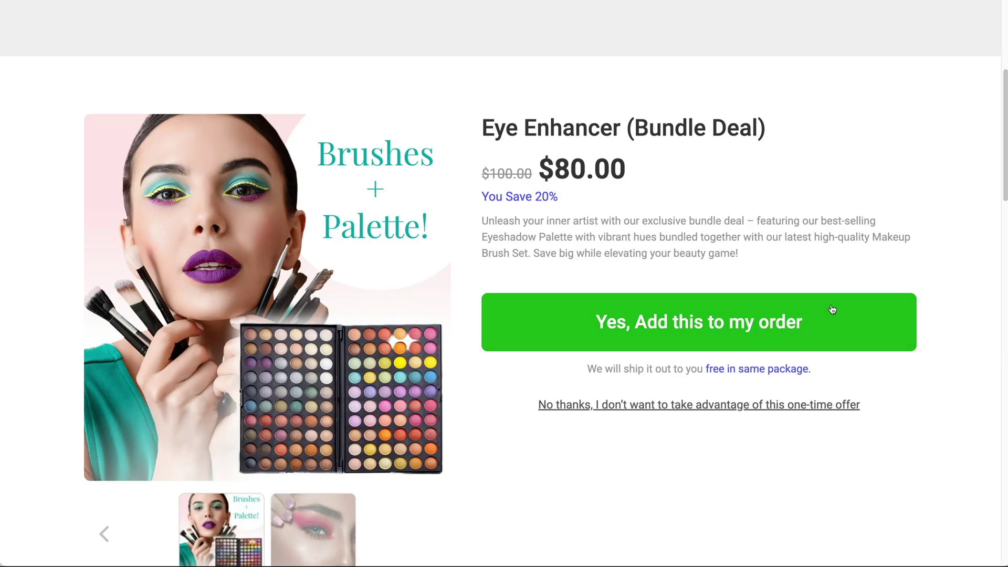
pyautogui.click(833, 312)
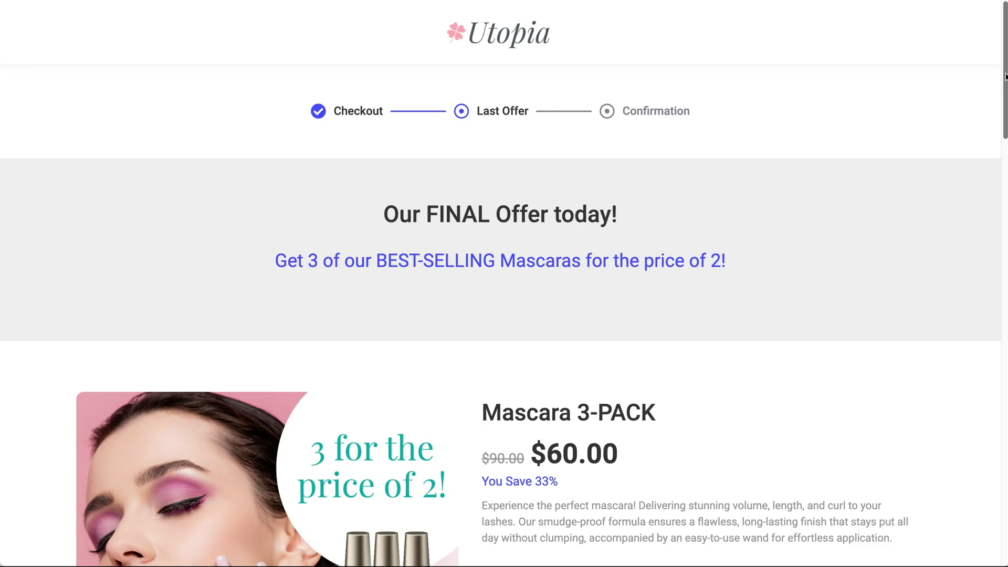
pyautogui.scroll(-3, 919, 345)
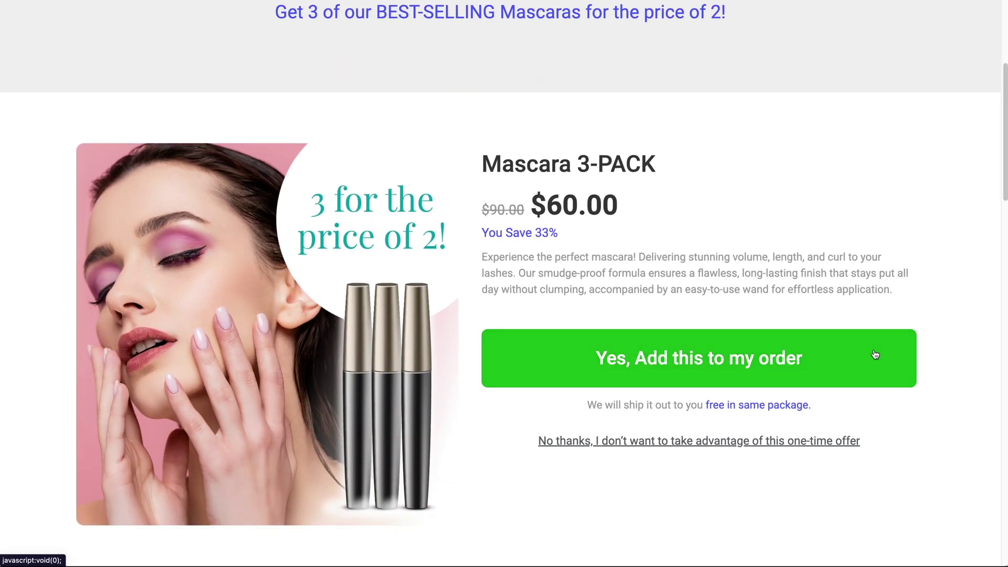
pyautogui.click(875, 354)
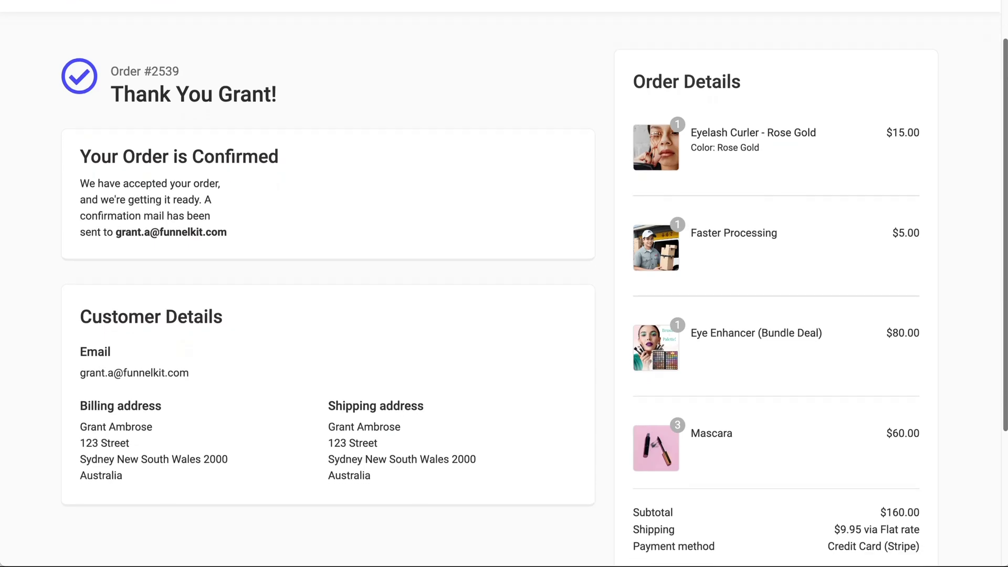
# - Redirect buyers who accept the offer to the Mascara 3-PACK step
pyautogui.click(525, 260)
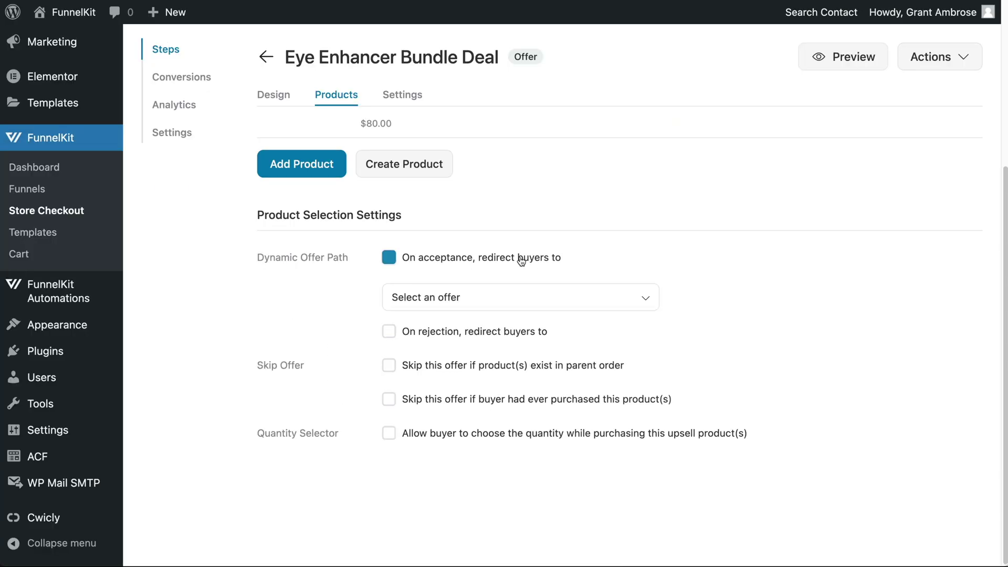
pyautogui.click(519, 296)
pyautogui.click(519, 398)
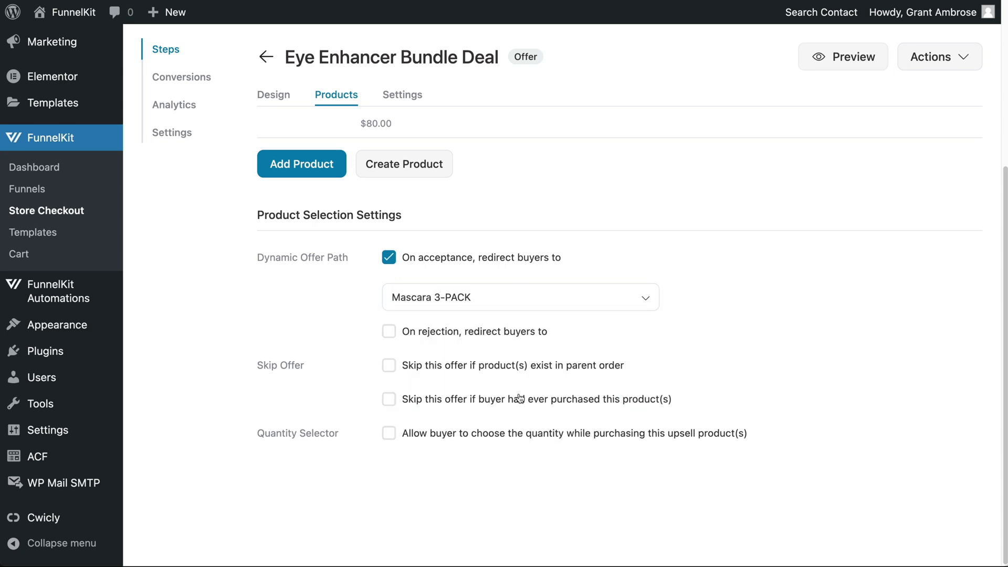
# - Redirect buyers who reject the offer to the Thank You page
pyautogui.click(489, 334)
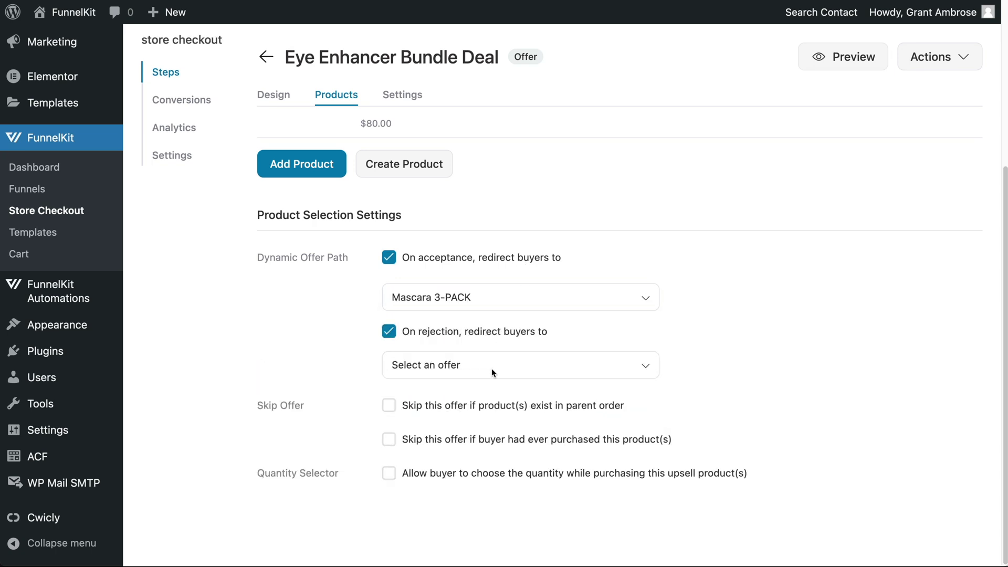
pyautogui.click(491, 366)
pyautogui.click(489, 340)
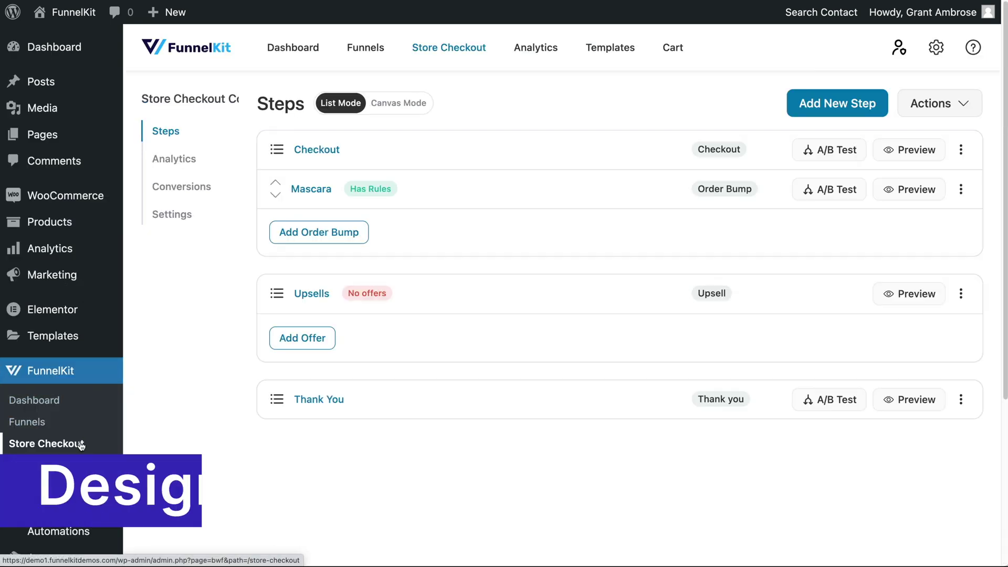
# - Add an offer to the empty Upsells step, opening the one-click upsell template gallery
pyautogui.click(303, 338)
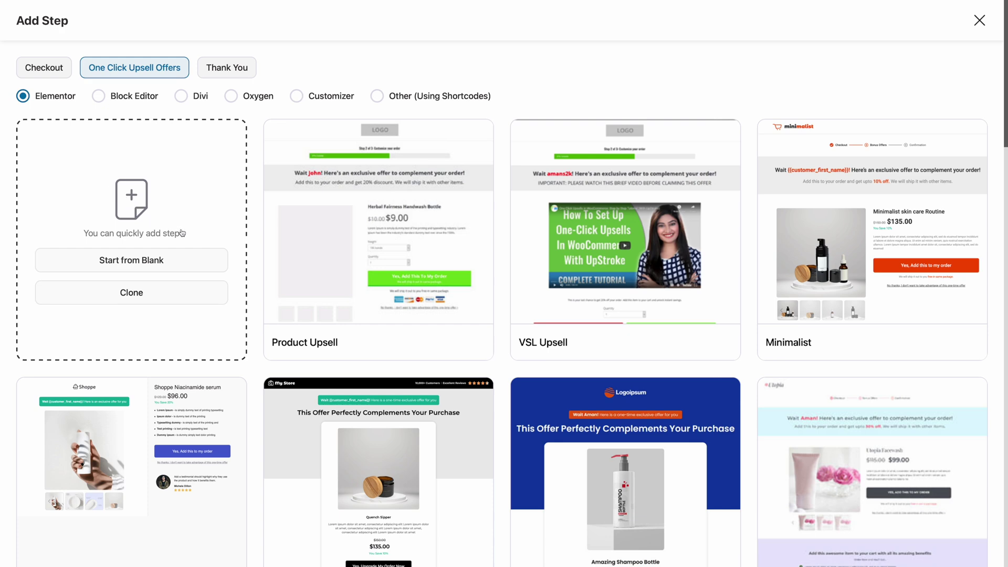
pyautogui.scroll(-2, 181, 234)
pyautogui.scroll(-3, 181, 233)
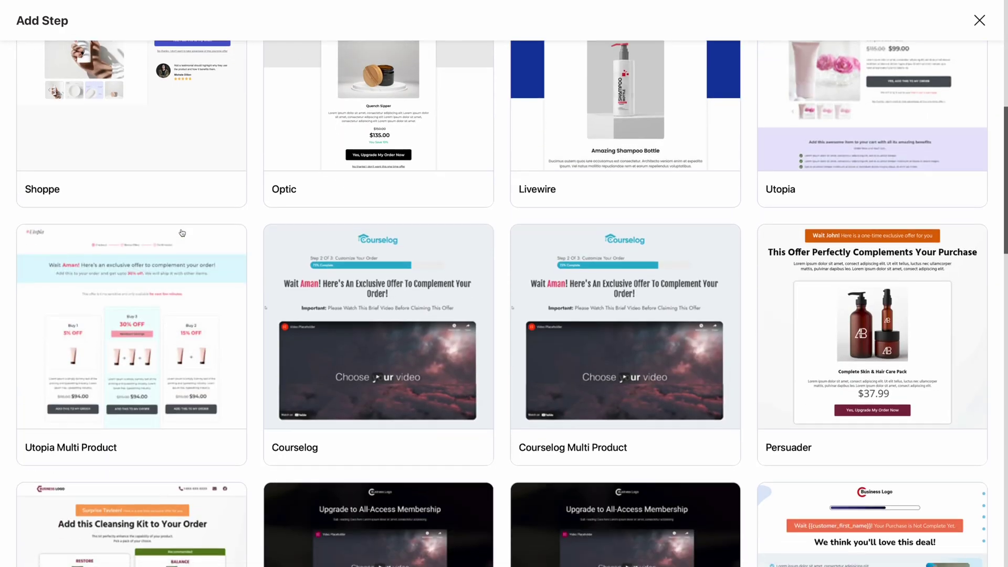
pyautogui.scroll(-4, 182, 233)
pyautogui.scroll(-2, 181, 234)
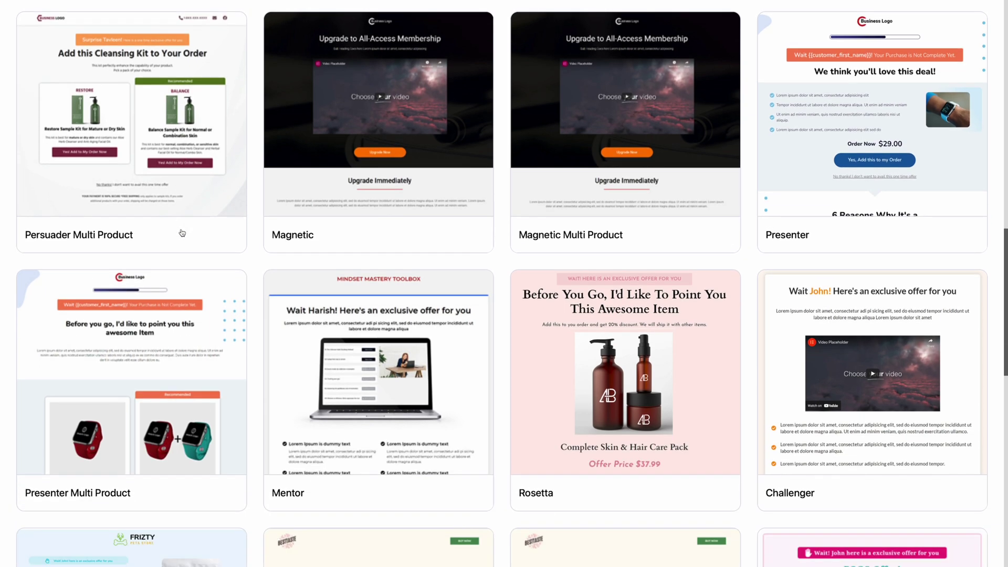
pyautogui.scroll(3, 181, 233)
pyautogui.scroll(1, 181, 233)
pyautogui.scroll(8, 181, 233)
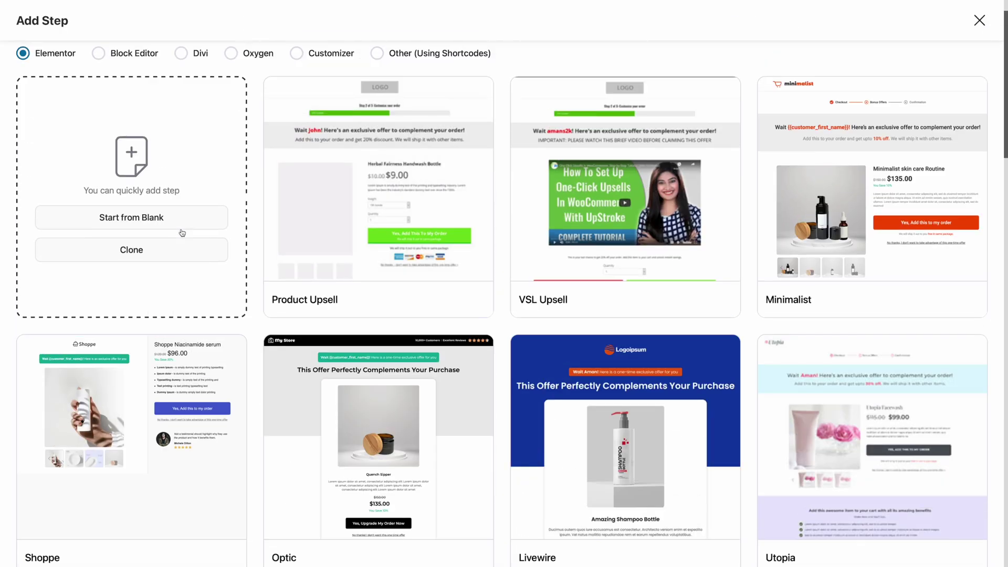
# - Preview Minimalist and Utopia, import Utopia and name the offer 'Eye Enhancer Bundle Deal'
pyautogui.click(859, 343)
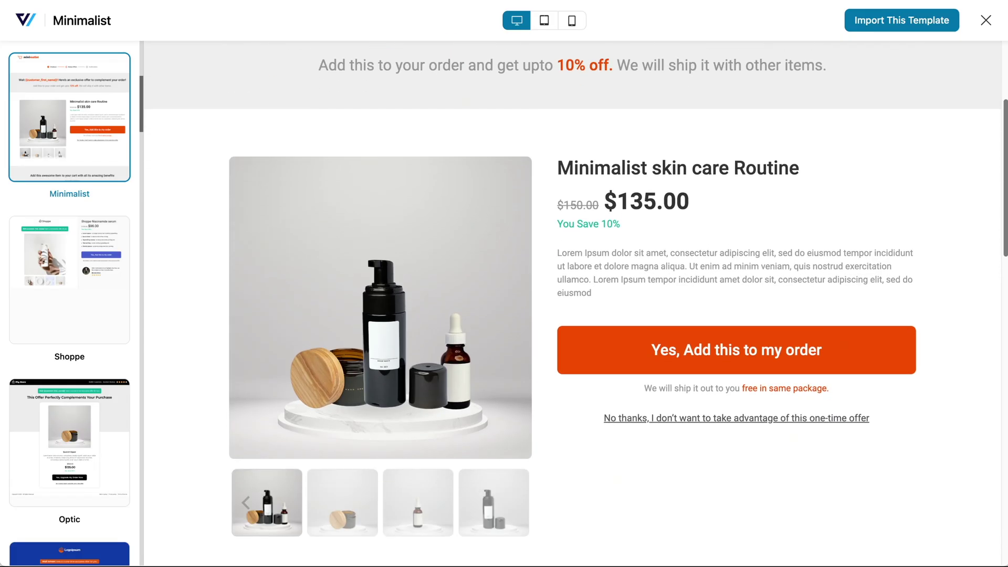
pyautogui.scroll(-4, 573, 300)
pyautogui.scroll(-4, 572, 300)
pyautogui.scroll(-2, 572, 300)
pyautogui.scroll(-3, 79, 236)
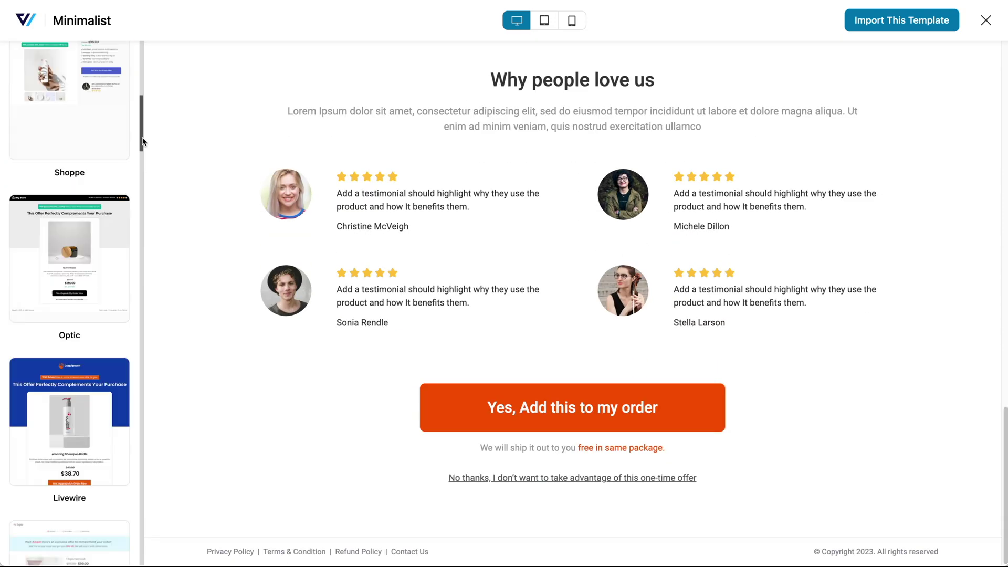
pyautogui.scroll(-3, 79, 236)
pyautogui.click(81, 207)
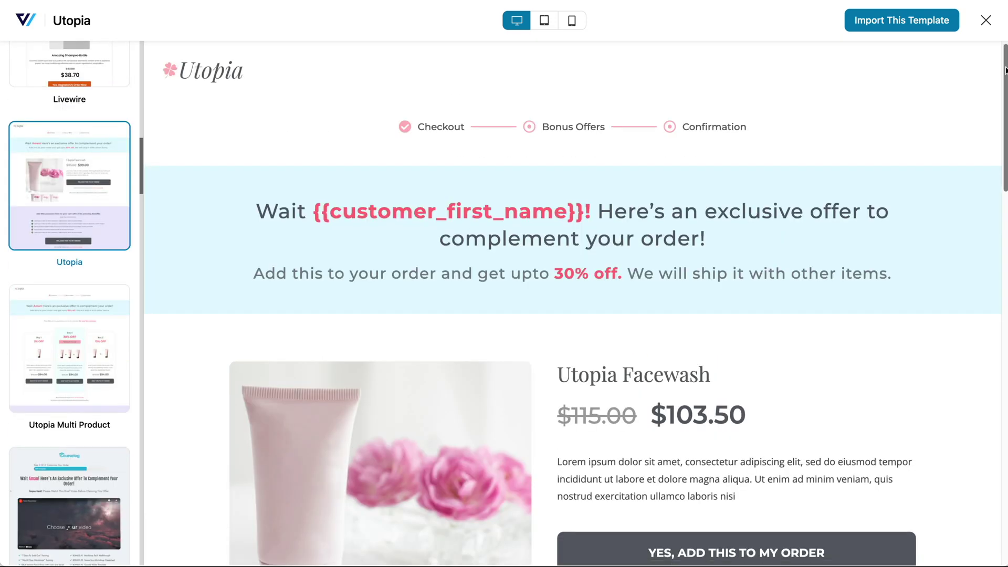
pyautogui.scroll(-2, 573, 299)
pyautogui.scroll(-3, 572, 300)
pyautogui.scroll(-5, 573, 299)
pyautogui.scroll(-4, 573, 300)
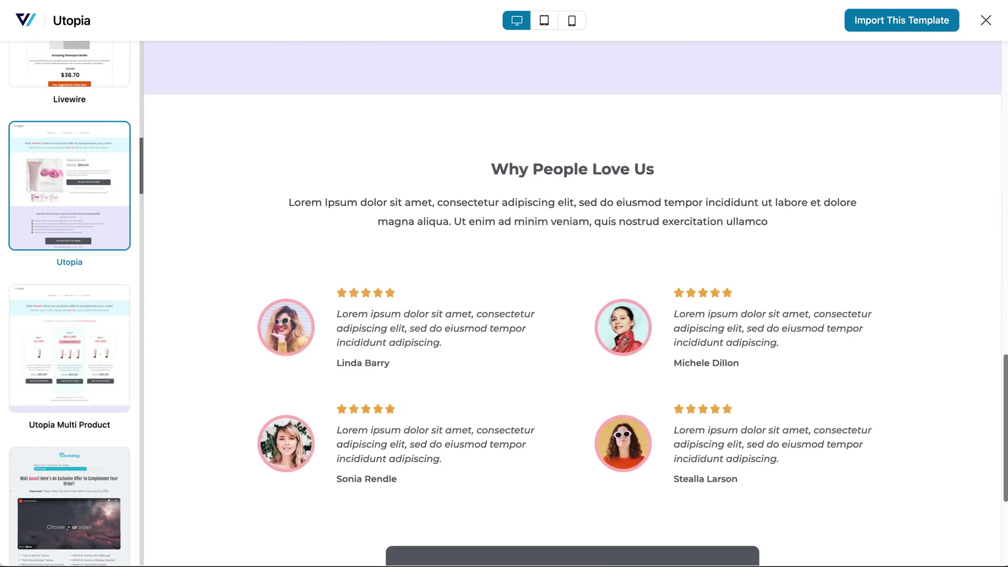
pyautogui.scroll(-3, 573, 299)
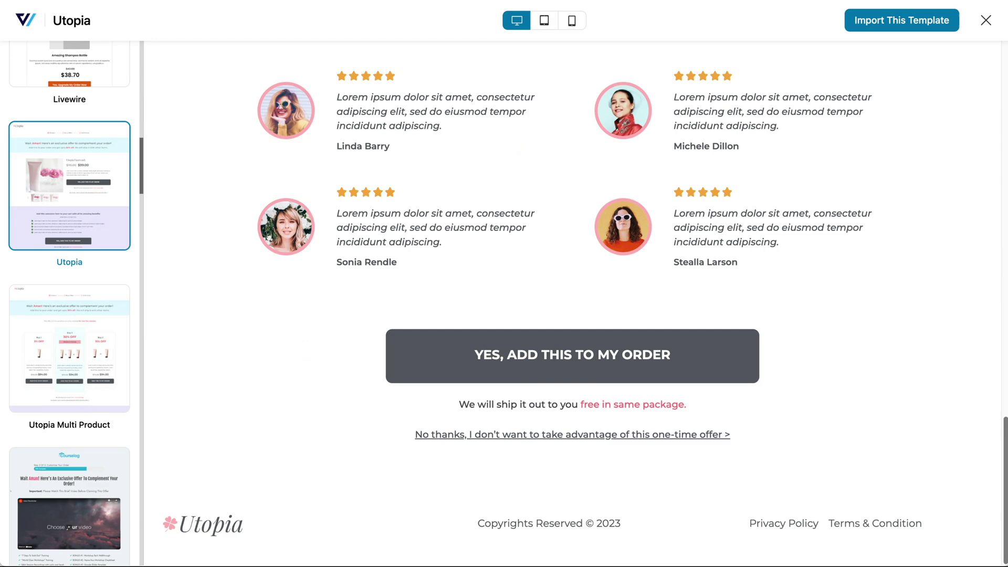
pyautogui.click(865, 15)
pyautogui.click(495, 310)
pyautogui.write('Eye Enhancer Bundle Deal')
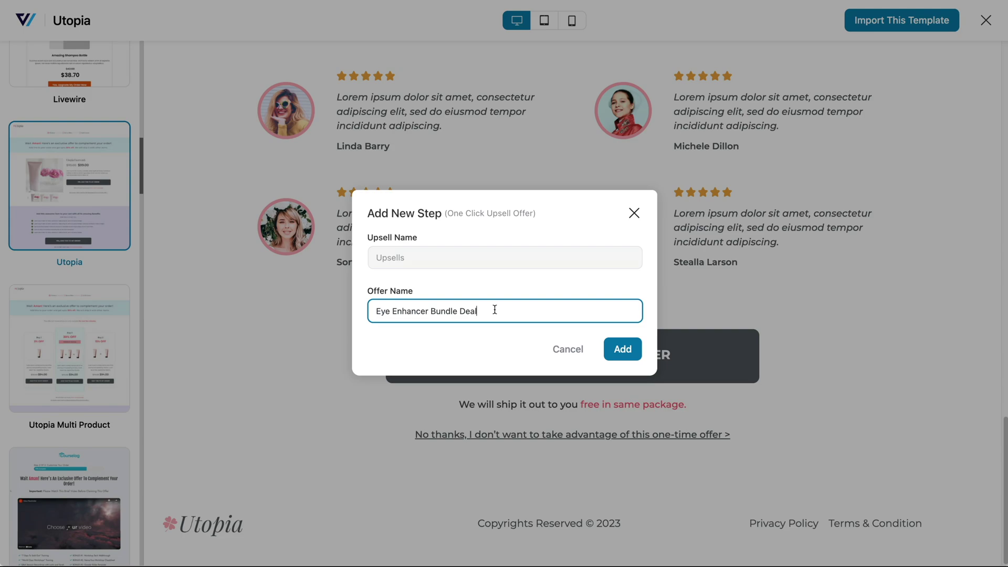
# - Create the step and attach Eye Enhancer (Bundle Deal) at 20% off ($80.00), then save
pyautogui.click(609, 351)
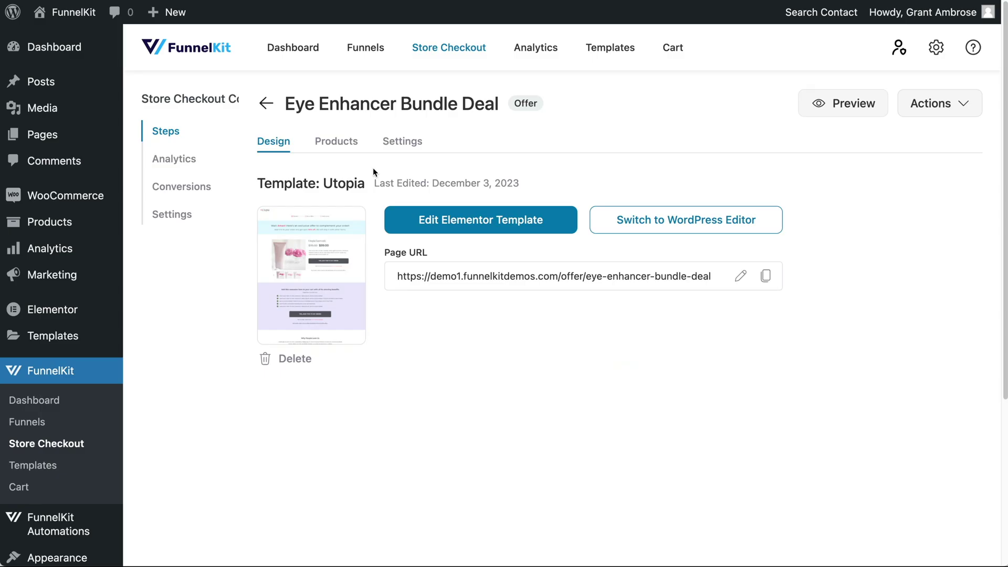
pyautogui.click(341, 148)
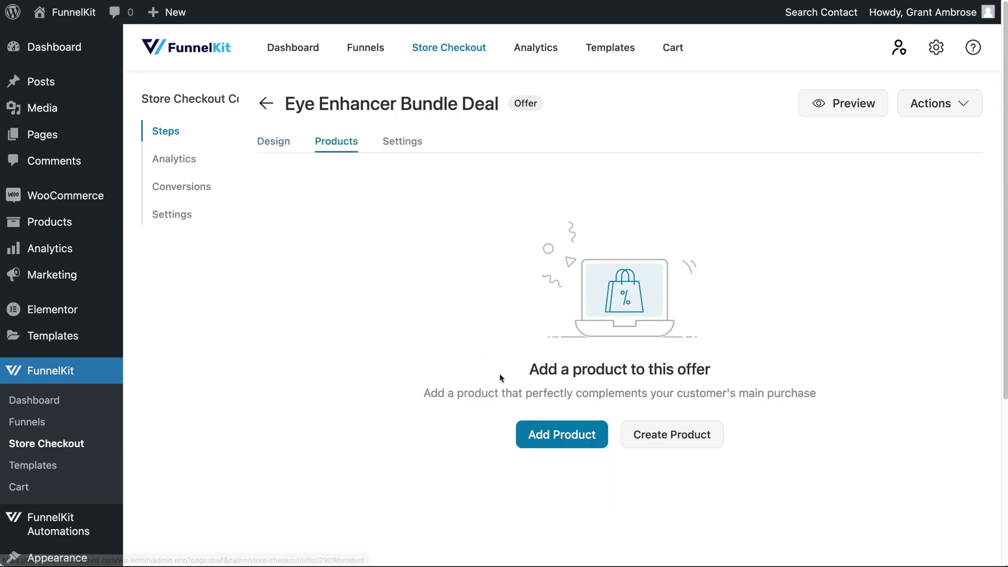
pyautogui.click(531, 434)
pyautogui.click(453, 289)
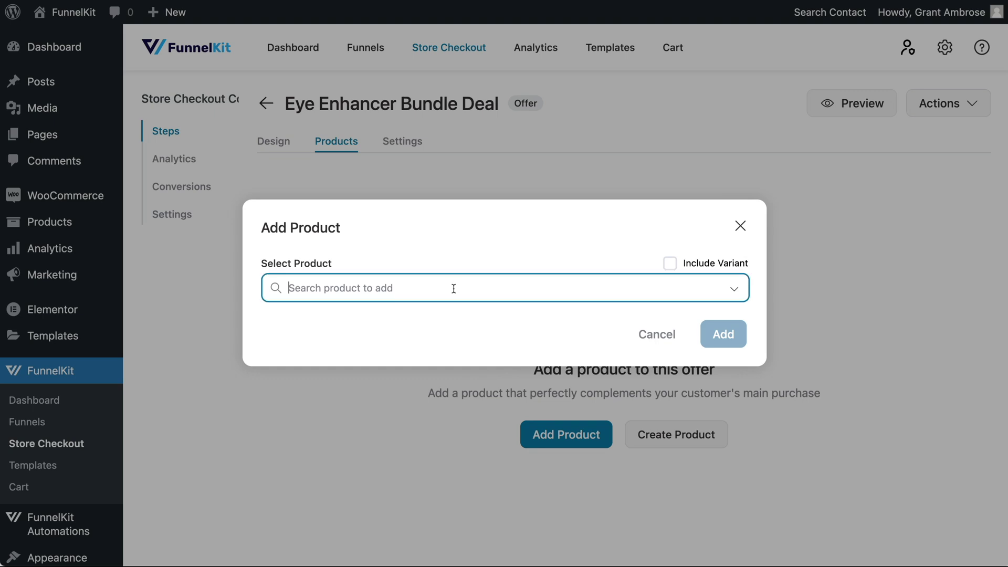
pyautogui.write('eye enhancer')
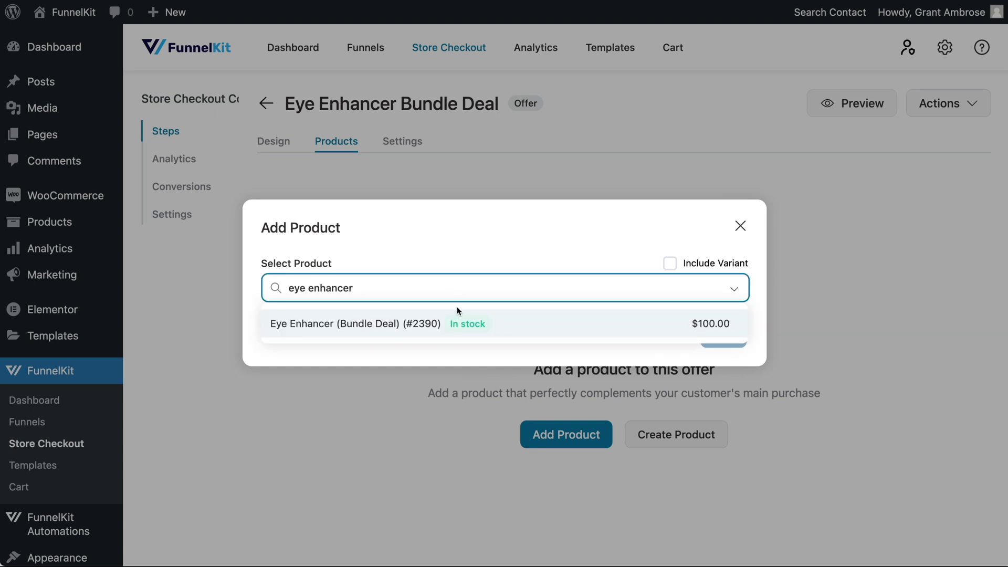
pyautogui.click(459, 324)
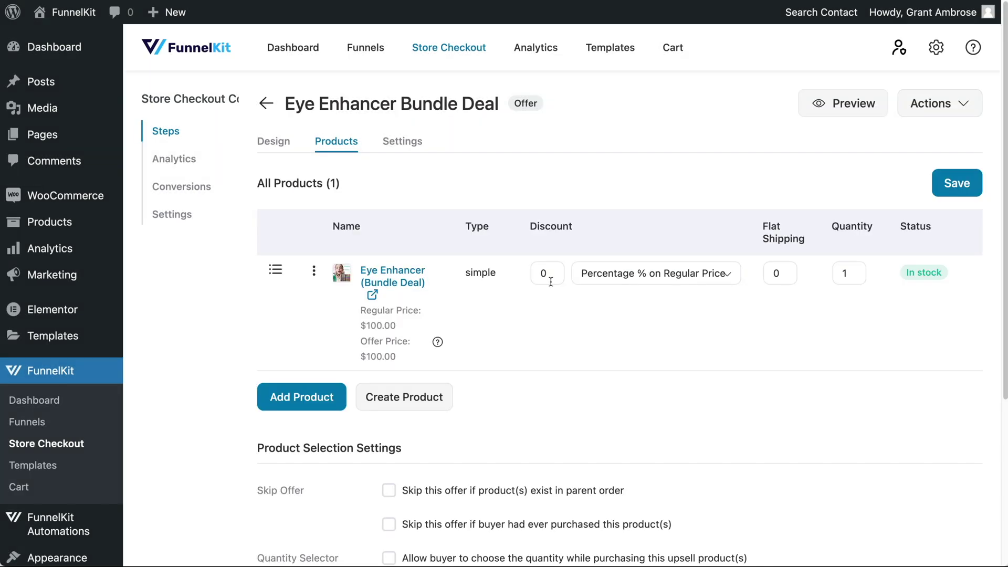
pyautogui.click(549, 276)
pyautogui.write('20')
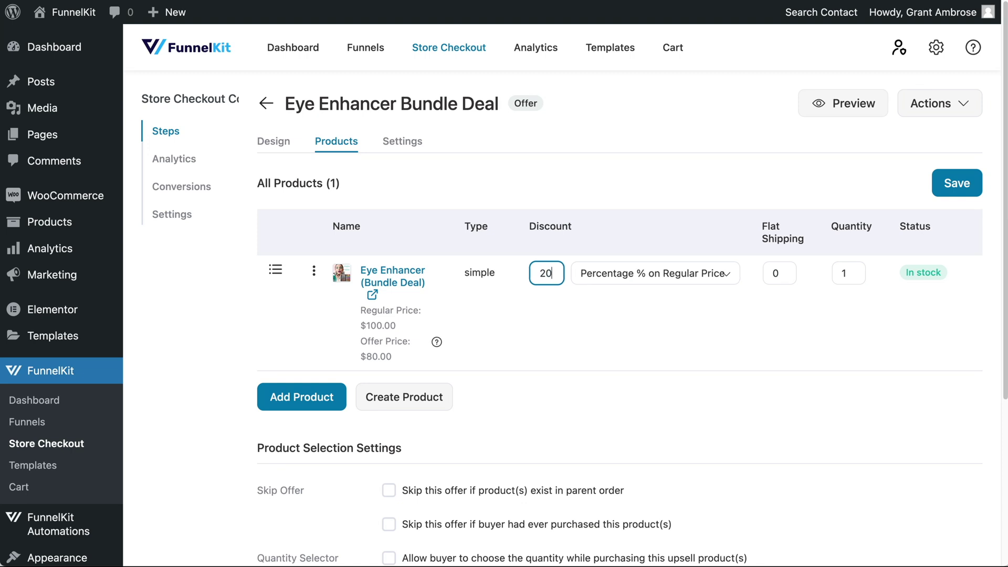
pyautogui.click(954, 191)
# - Open the offer's Utopia design in Elementor and select the product inner section
pyautogui.click(287, 143)
pyautogui.click(469, 220)
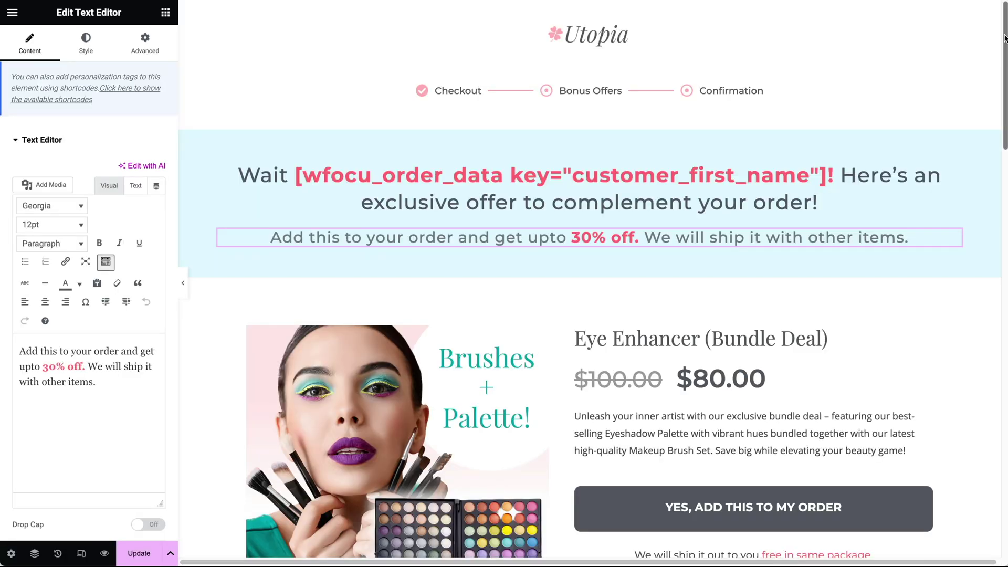
pyautogui.moveTo(1005, 36); pyautogui.dragTo(1006, 116)
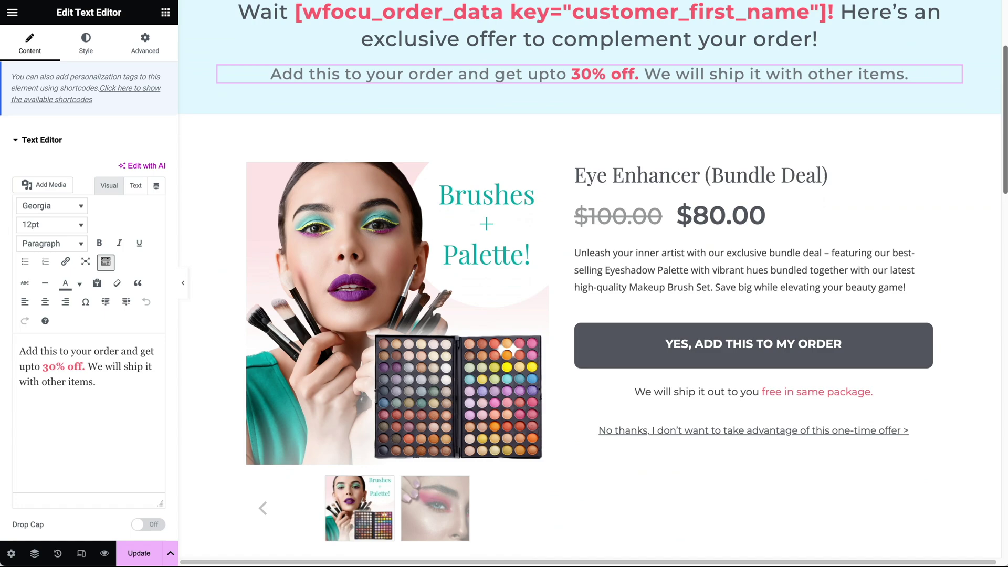
pyautogui.scroll(-4, 590, 283)
pyautogui.scroll(-4, 591, 284)
pyautogui.scroll(-5, 590, 284)
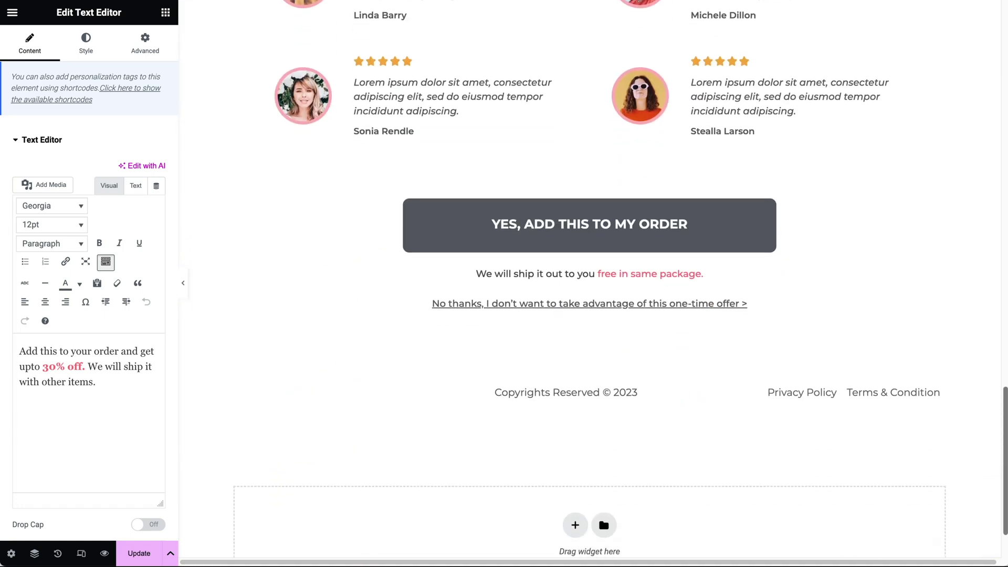
pyautogui.scroll(-1, 591, 284)
pyautogui.scroll(4, 590, 283)
pyautogui.scroll(5, 590, 284)
pyautogui.scroll(4, 590, 284)
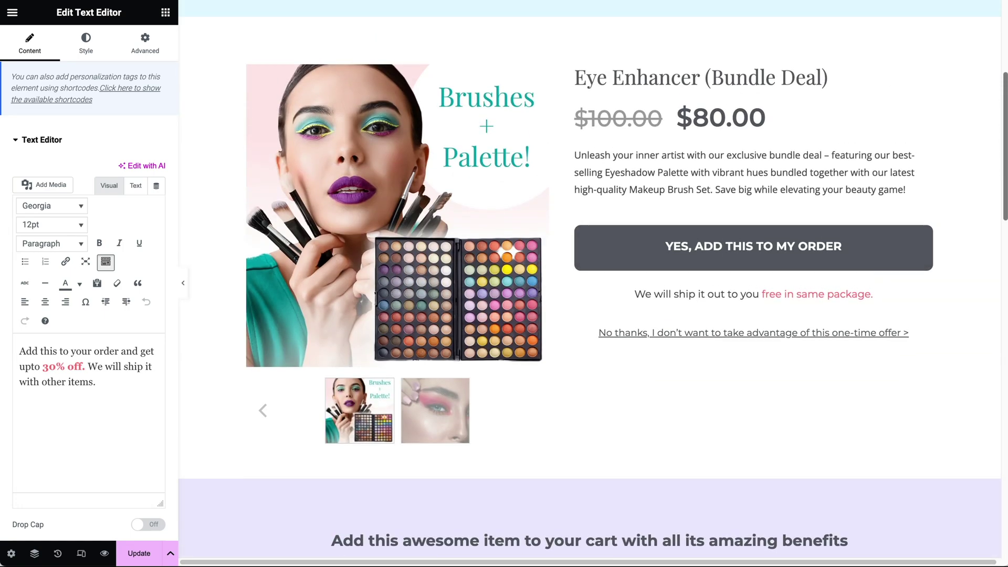
pyautogui.scroll(1, 590, 283)
pyautogui.click(712, 151)
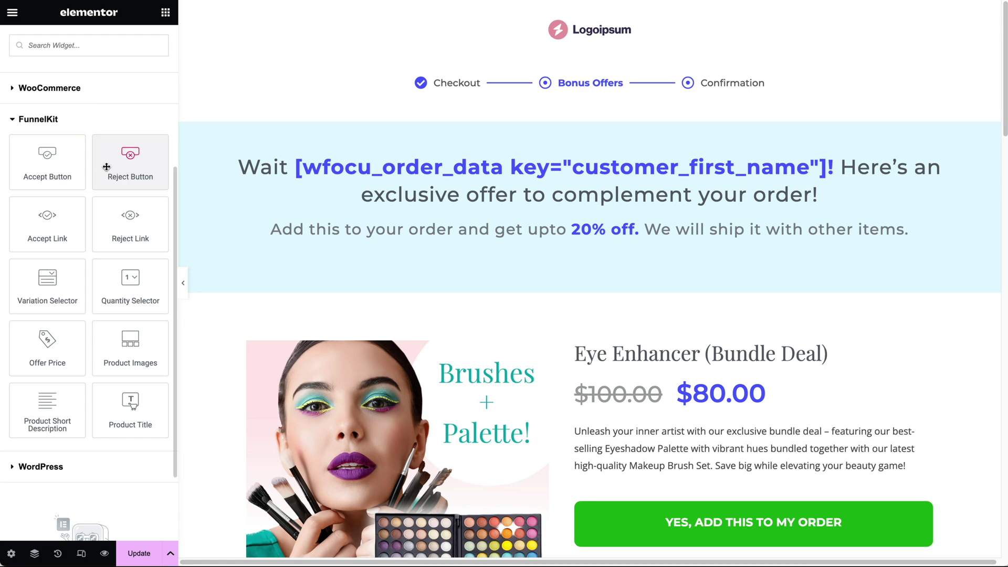
pyautogui.click(743, 442)
pyautogui.scroll(-3, 743, 199)
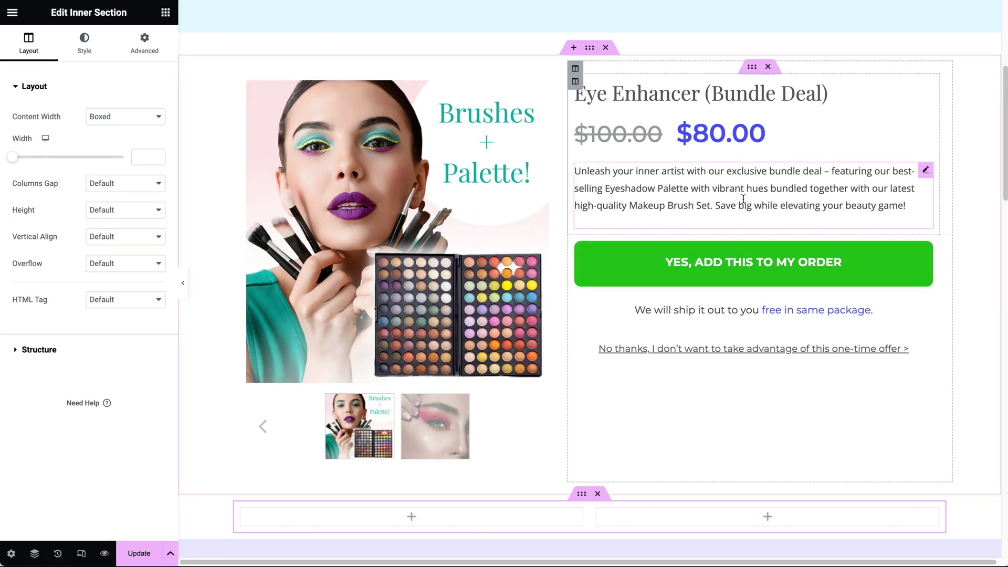
pyautogui.scroll(-5, 743, 315)
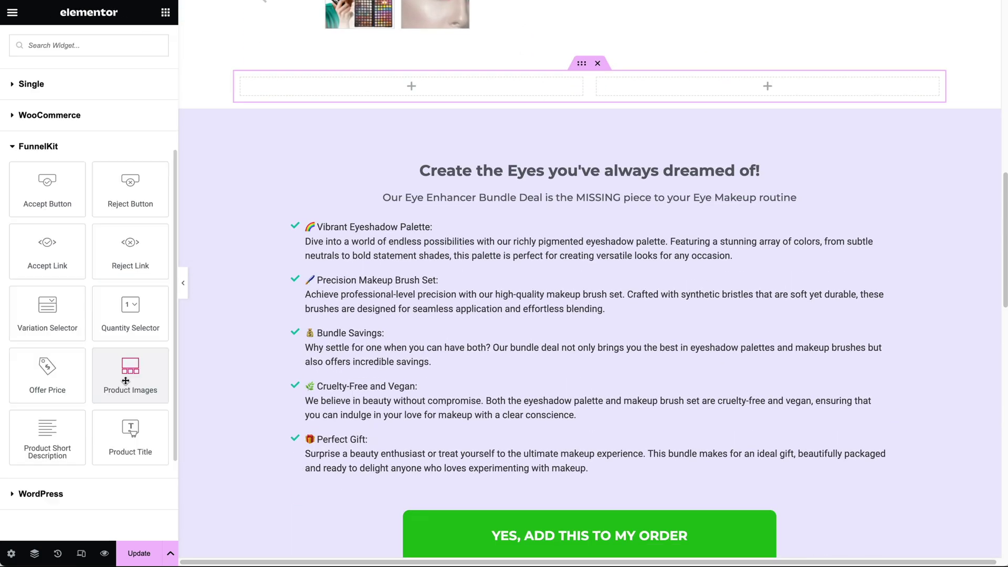
# - Add Product Images, Product Title, Accept Button and Reject Link widgets; title size 32 px
pyautogui.moveTo(125, 381); pyautogui.dragTo(346, 90)
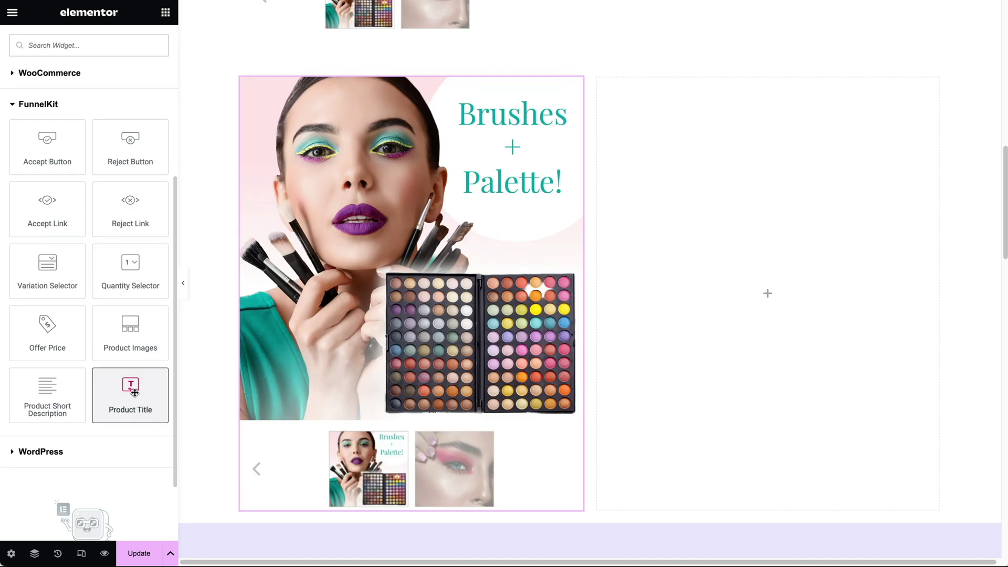
pyautogui.moveTo(134, 391); pyautogui.dragTo(720, 292)
pyautogui.click(165, 12)
pyautogui.moveTo(47, 119); pyautogui.dragTo(678, 221)
pyautogui.moveTo(131, 181); pyautogui.dragTo(654, 271)
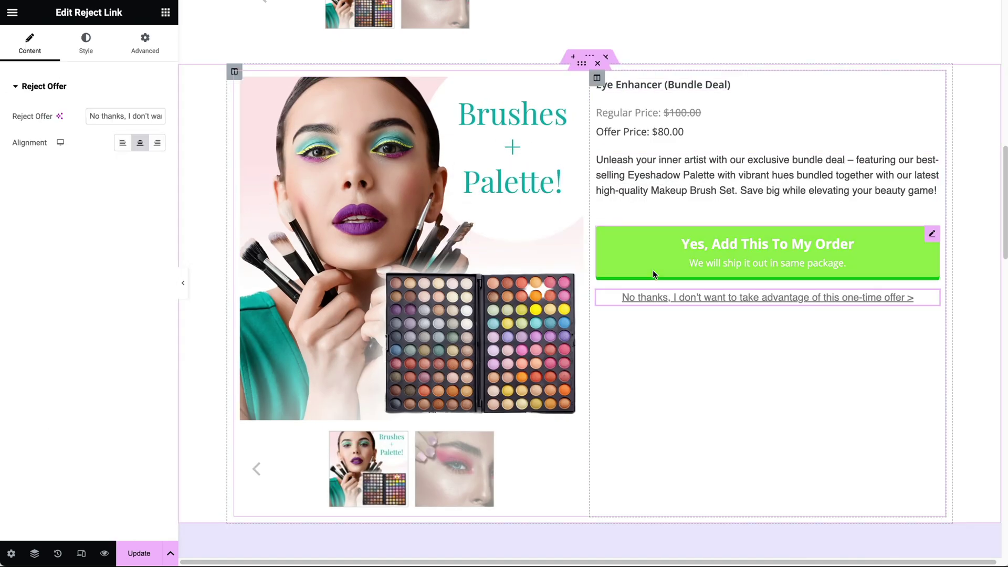
pyautogui.moveTo(33, 242); pyautogui.dragTo(39, 246)
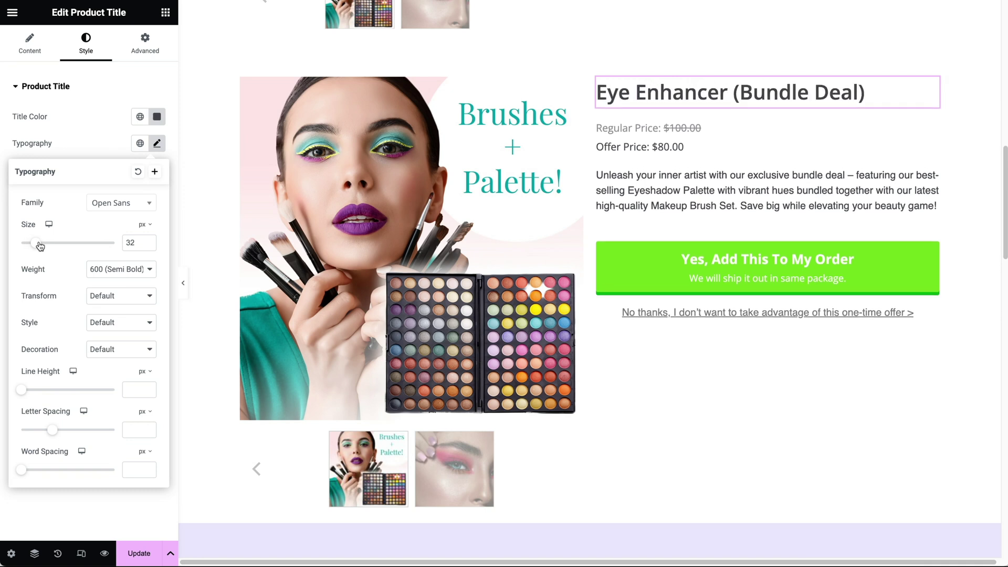
# - Remove price labels, show prices side by side, offer price purple and order button green
pyautogui.click(646, 138)
pyautogui.tripleClick(115, 115)
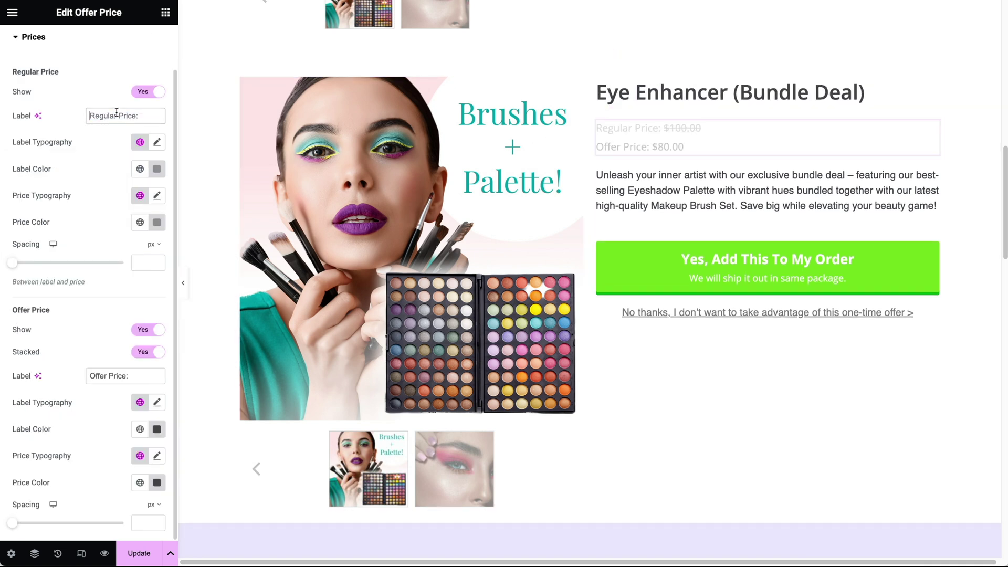
pyautogui.tripleClick(132, 373)
pyautogui.press('BackSpace')
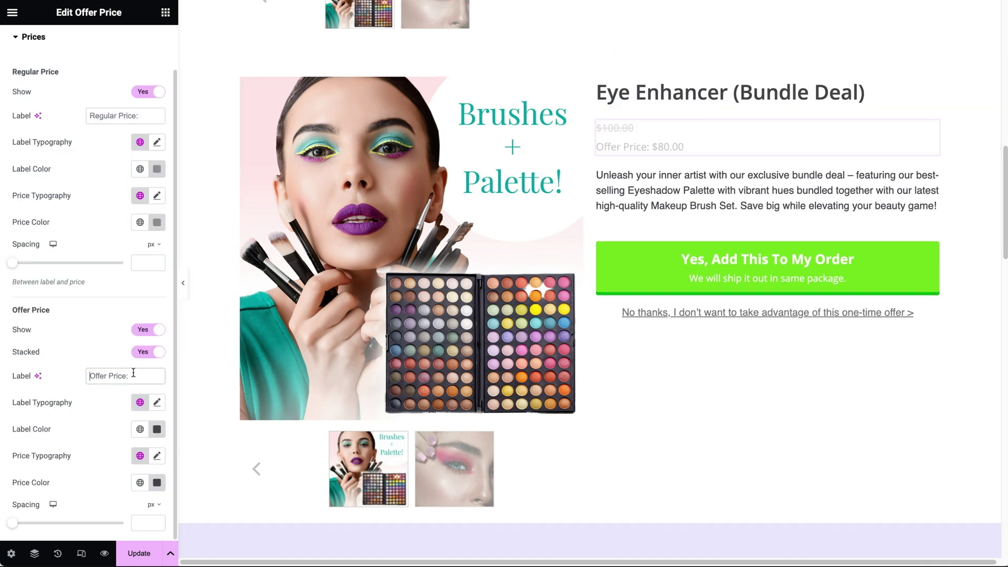
pyautogui.click(147, 351)
pyautogui.scroll(-3, 144, 315)
pyautogui.click(141, 223)
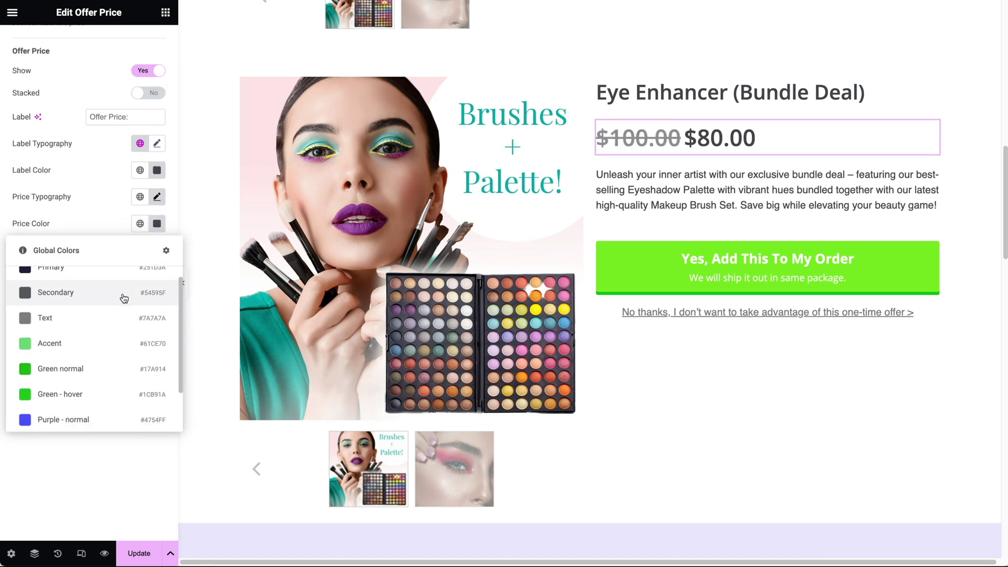
pyautogui.scroll(-2, 111, 355)
pyautogui.click(106, 406)
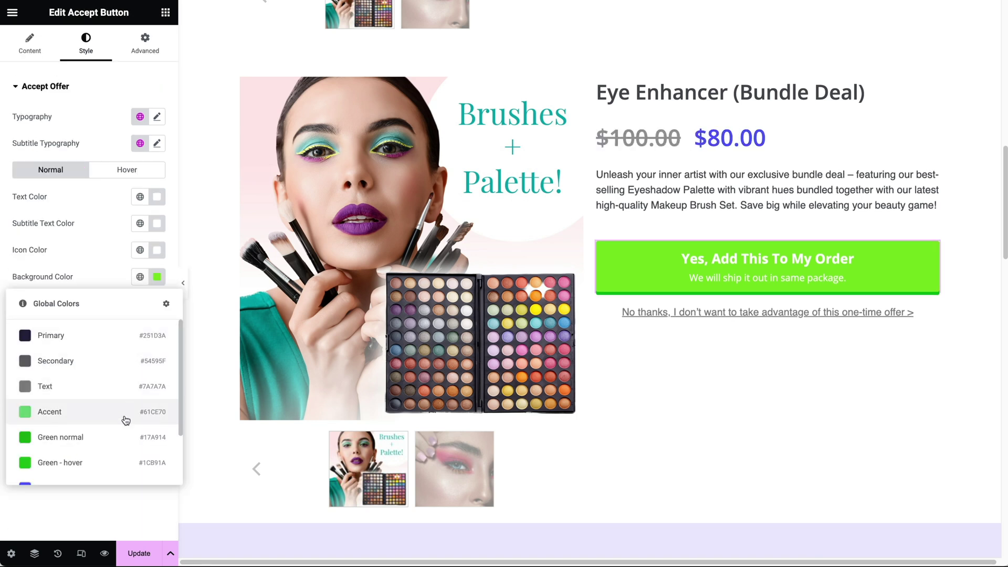
pyautogui.click(124, 437)
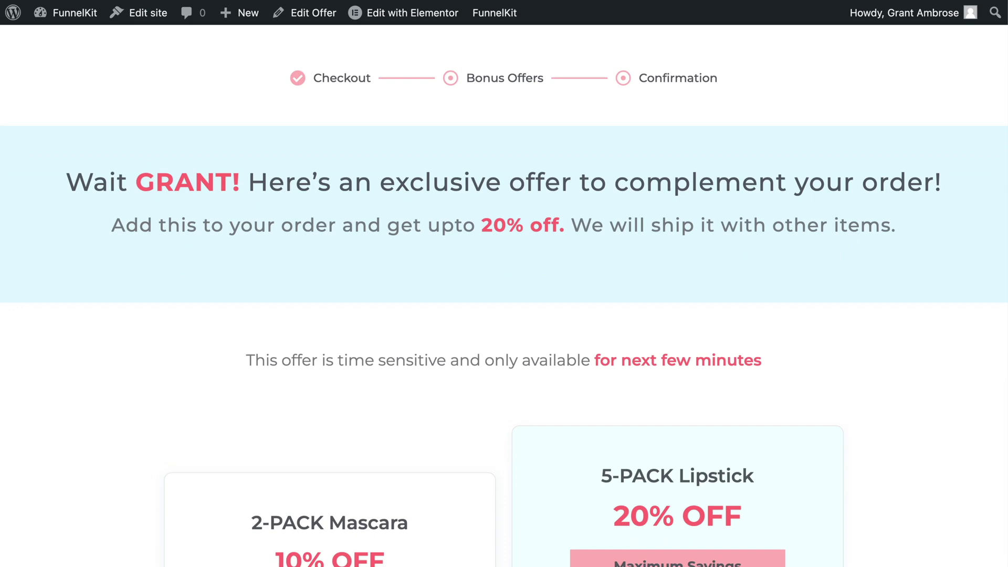
pyautogui.scroll(-5, 802, 363)
pyautogui.scroll(-5, 802, 363)
# - Accept the offer on the live page, adding the item to the order
pyautogui.click(802, 363)
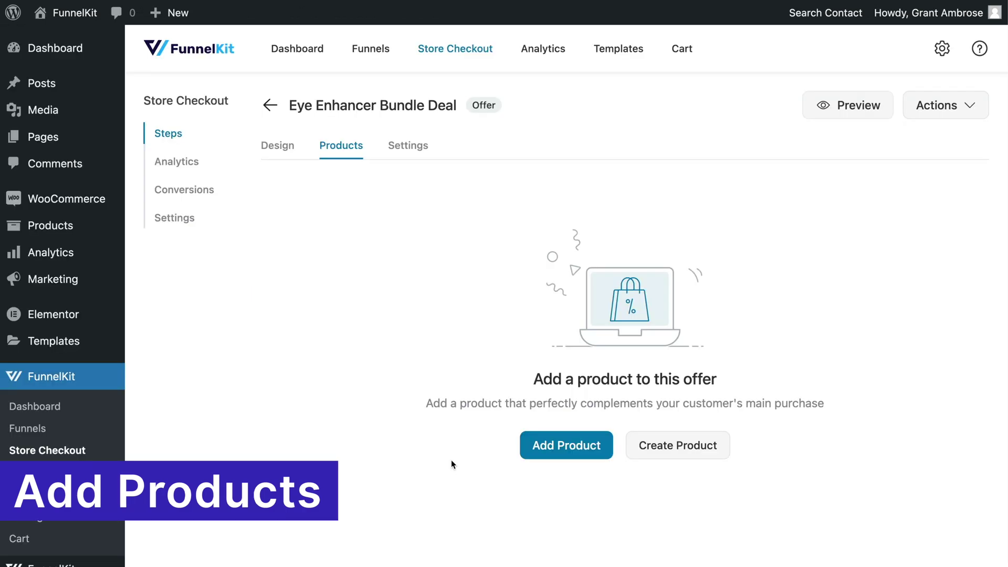
# - Add Eye Enhancer (Bundle Deal) as the offer's product
pyautogui.click(545, 448)
pyautogui.write('eye enhancer')
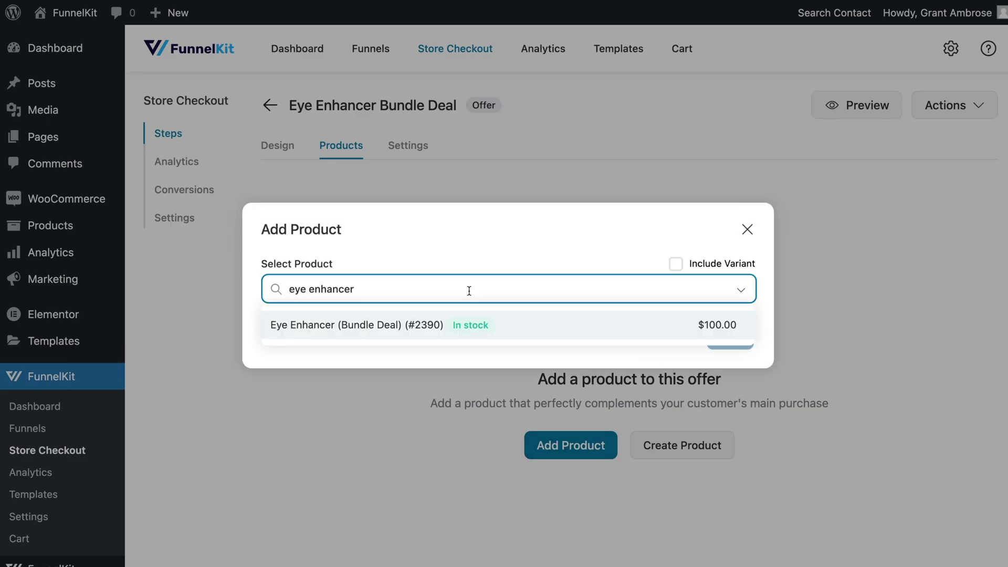
pyautogui.click(474, 327)
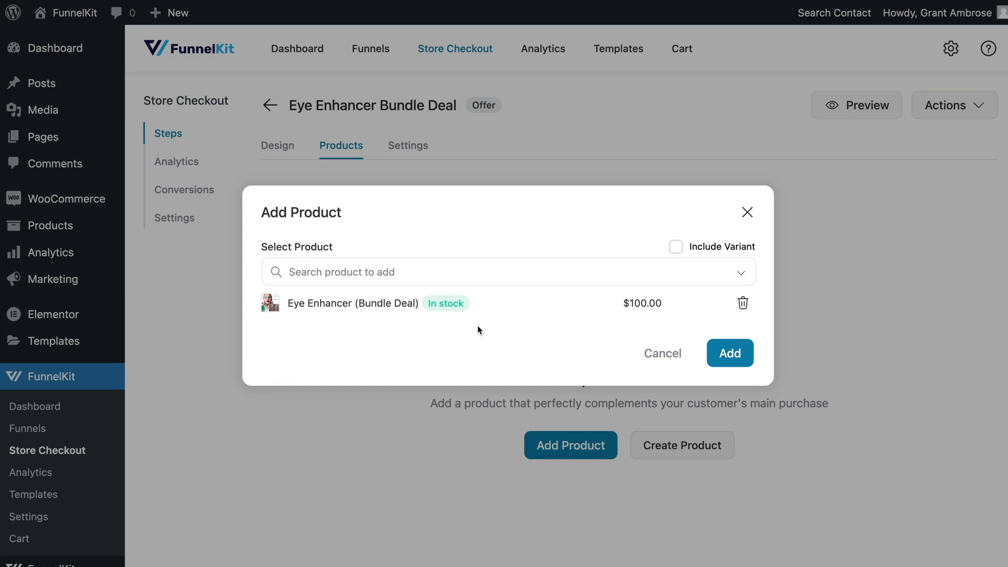
pyautogui.click(725, 353)
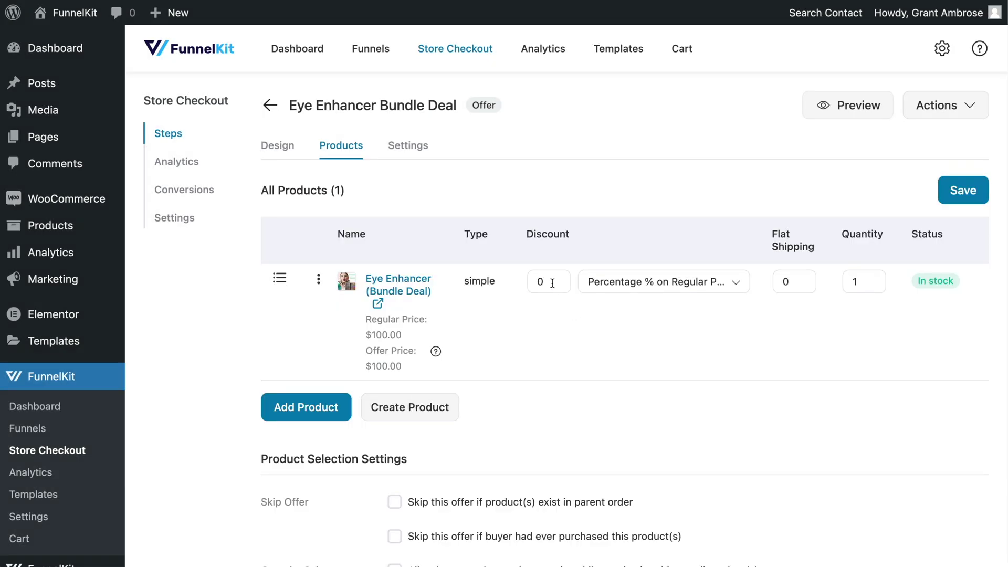
# - Set a 25% discount on regular price and $5 flat shipping, then save
pyautogui.doubleClick(552, 283)
pyautogui.write('25')
pyautogui.click(587, 283)
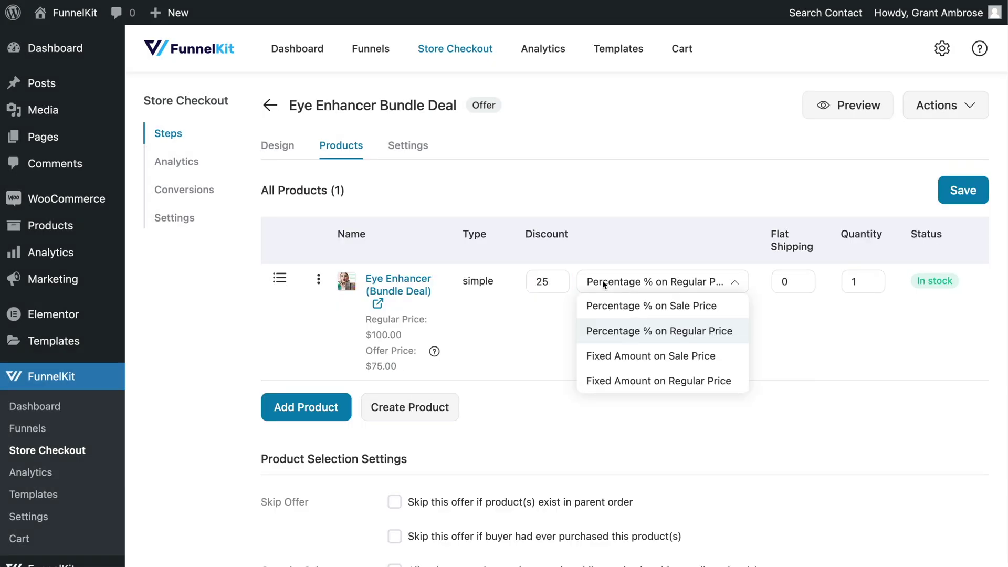
pyautogui.click(639, 334)
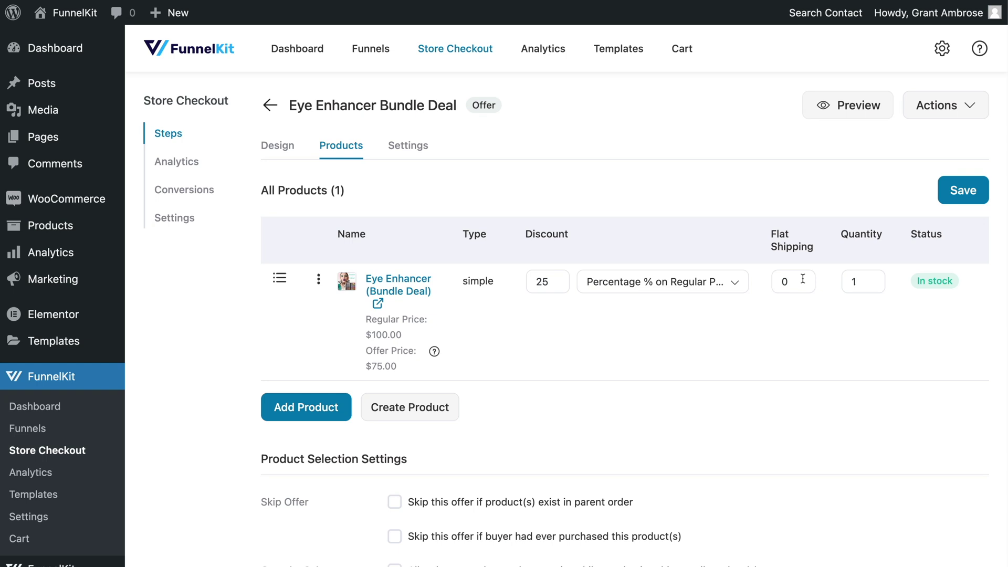
pyautogui.click(803, 279)
pyautogui.write('5')
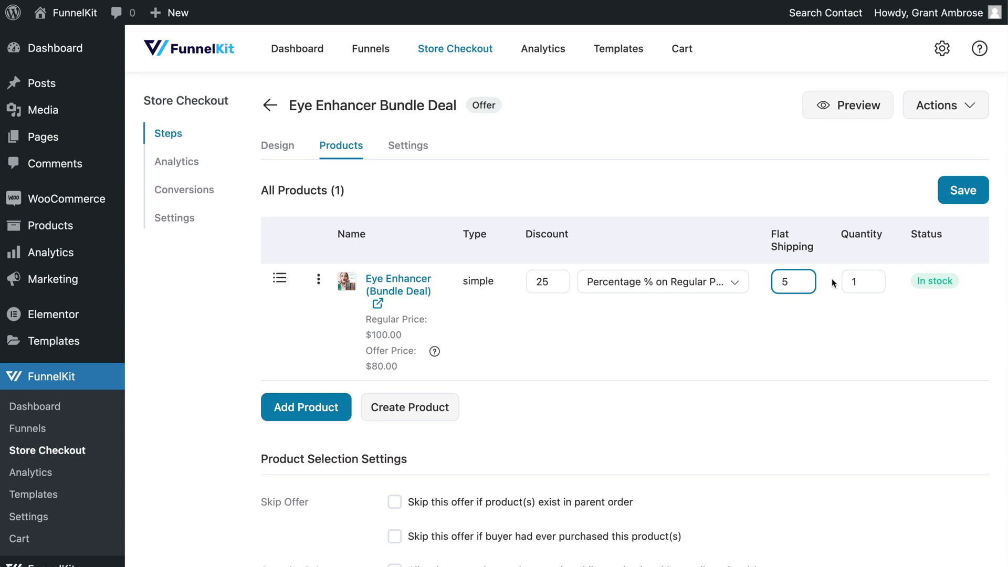
pyautogui.click(966, 190)
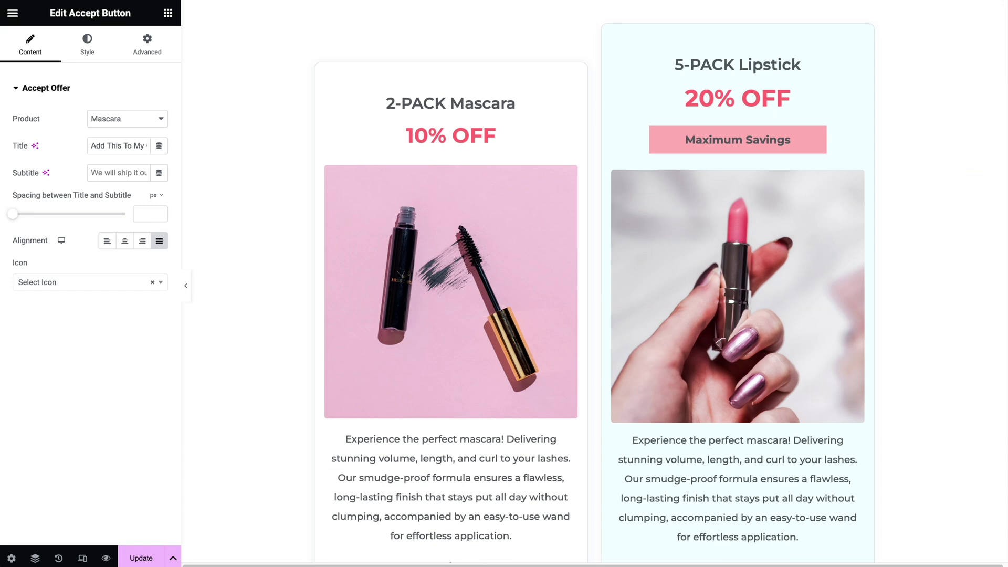
pyautogui.scroll(-5, 784, 417)
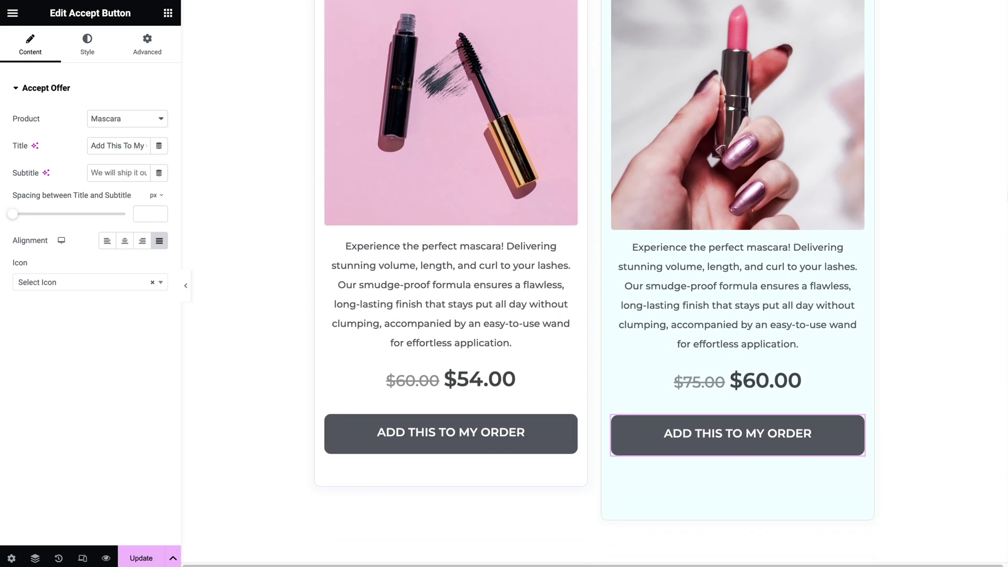
# - Tie the accept button to Lipstick and accept the 5-PACK Lipstick offer on the live page
pyautogui.click(154, 126)
pyautogui.click(150, 132)
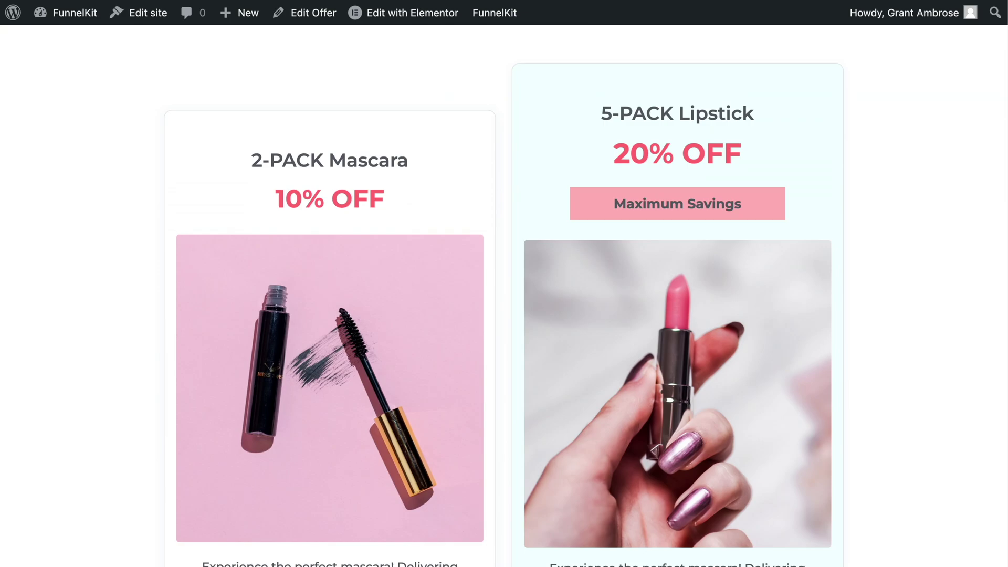
pyautogui.scroll(-4, 504, 315)
pyautogui.scroll(-2, 504, 315)
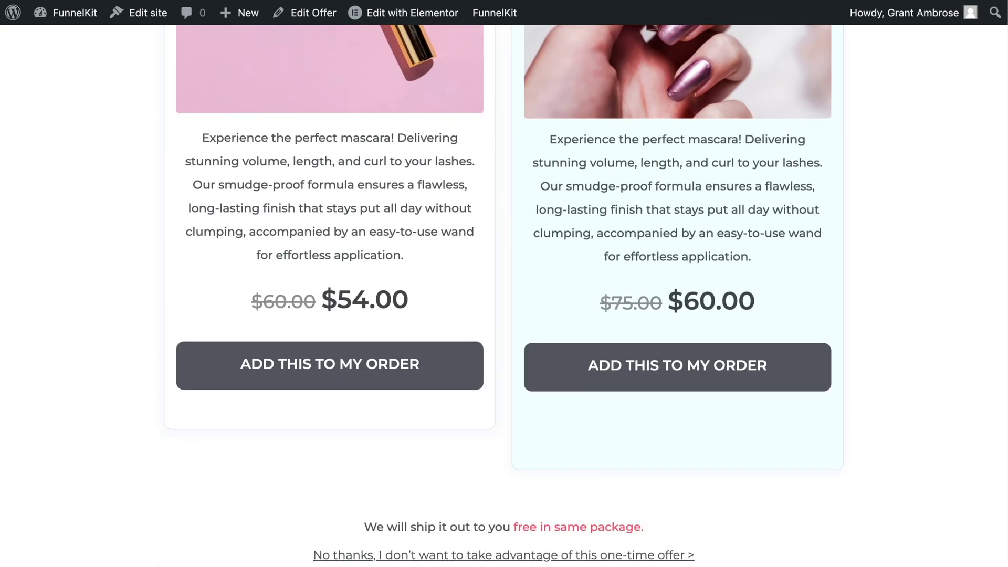
pyautogui.click(805, 359)
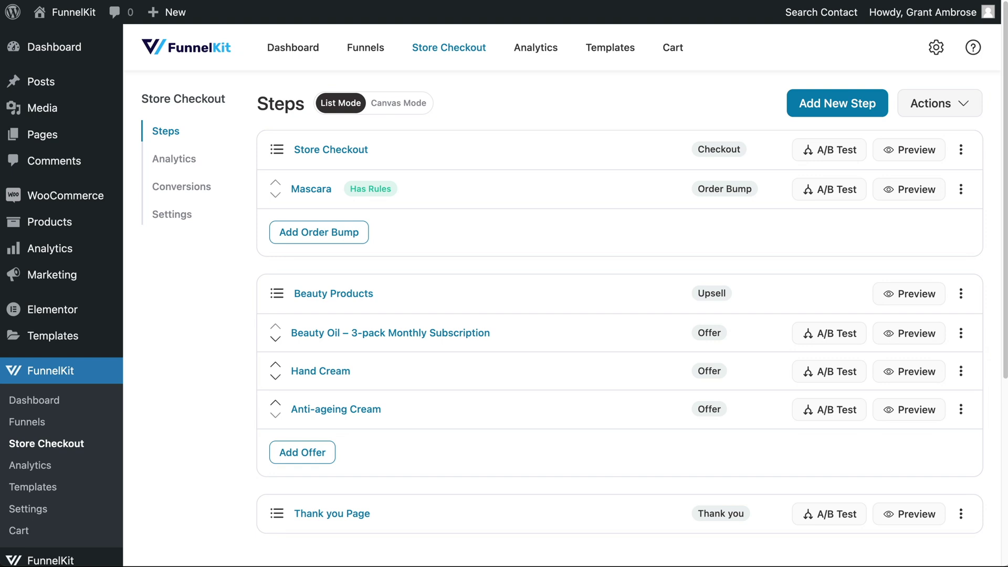
# - Add a rule to the Beauty Products upsell matching orders in the Beauty product category
pyautogui.click(306, 296)
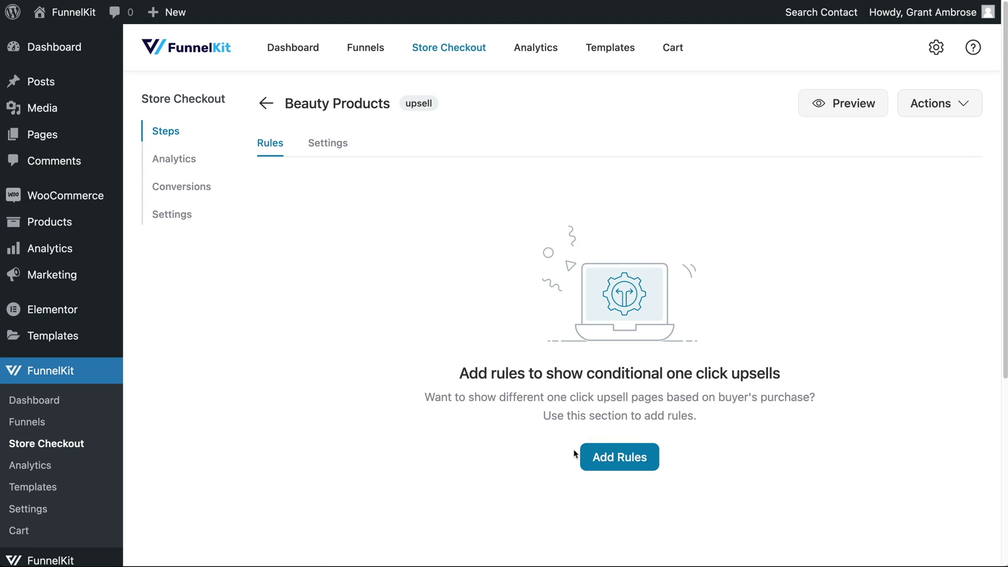
pyautogui.click(595, 459)
pyautogui.click(360, 244)
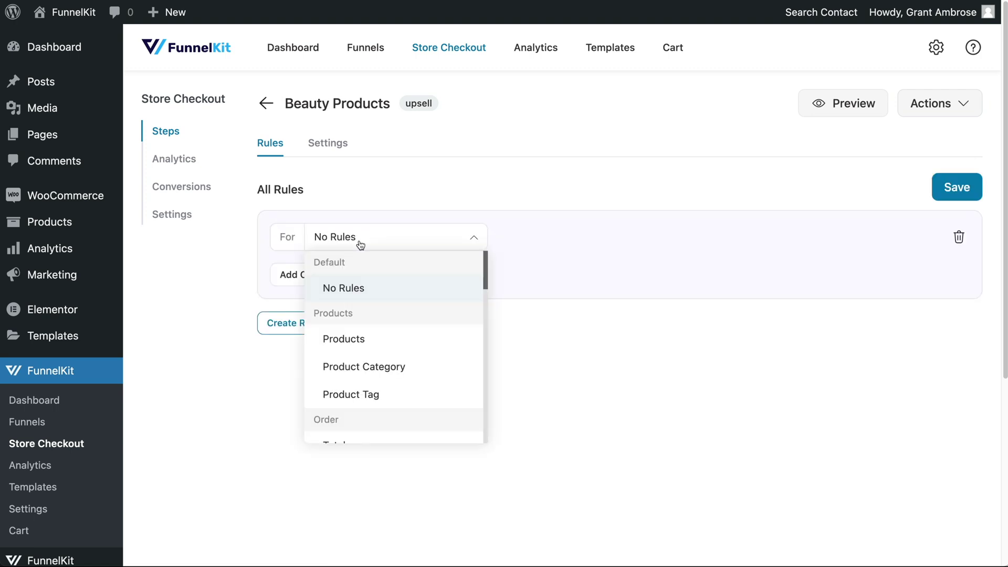
pyautogui.click(373, 365)
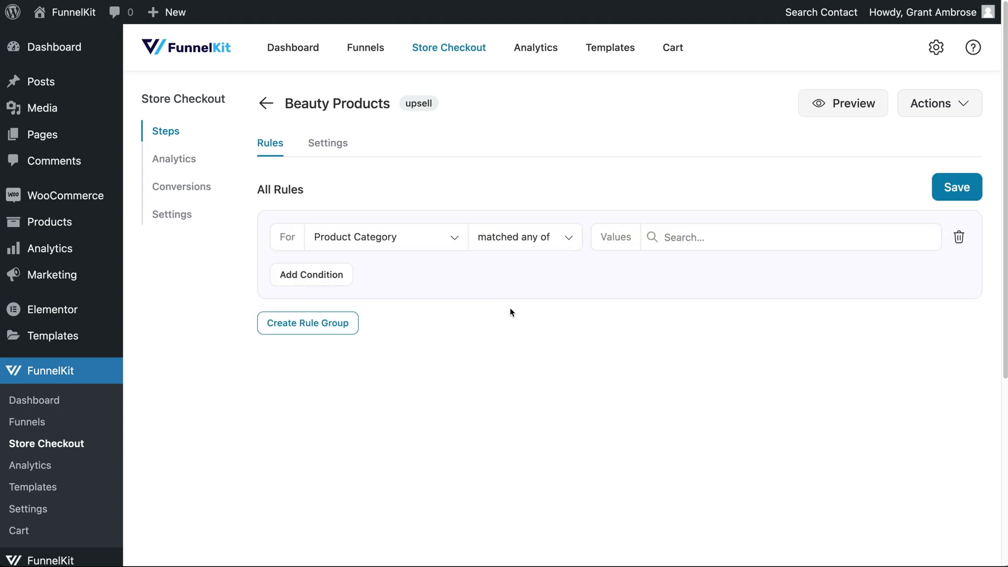
pyautogui.click(696, 237)
pyautogui.write('bea')
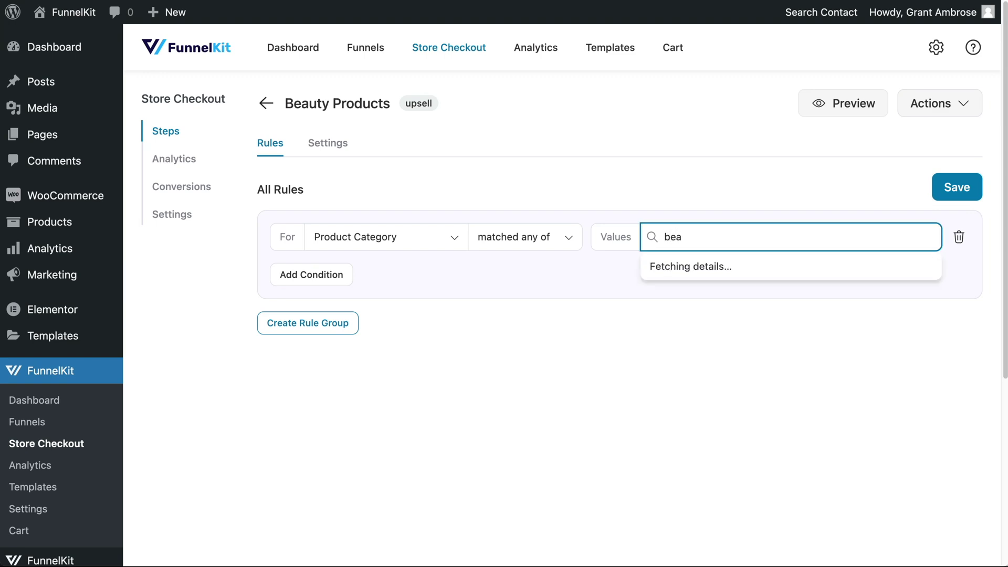
pyautogui.click(699, 267)
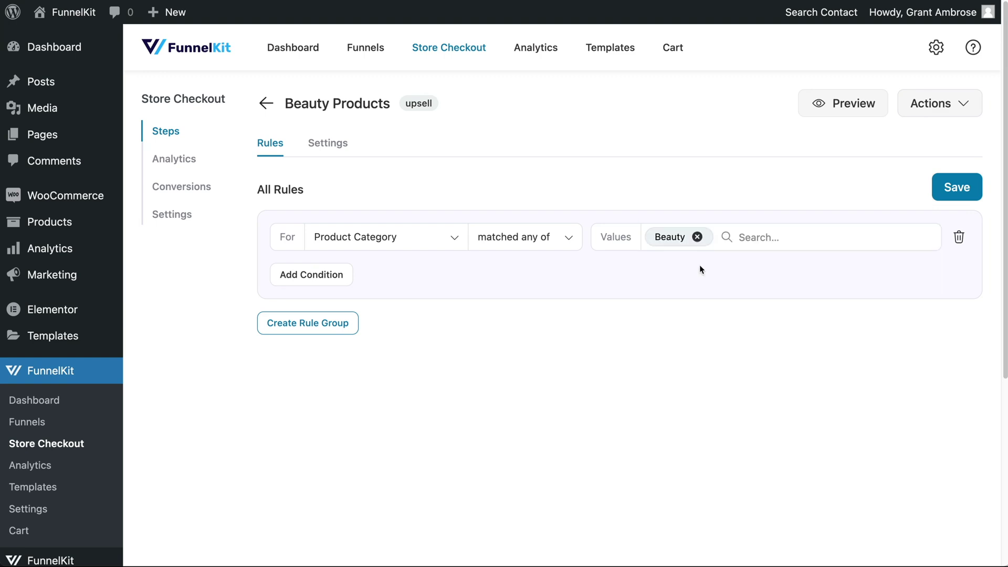
# - Try a specific-products condition requiring Beauty Oil, then add a second condition and an alternative group
pyautogui.click(390, 340)
pyautogui.click(783, 240)
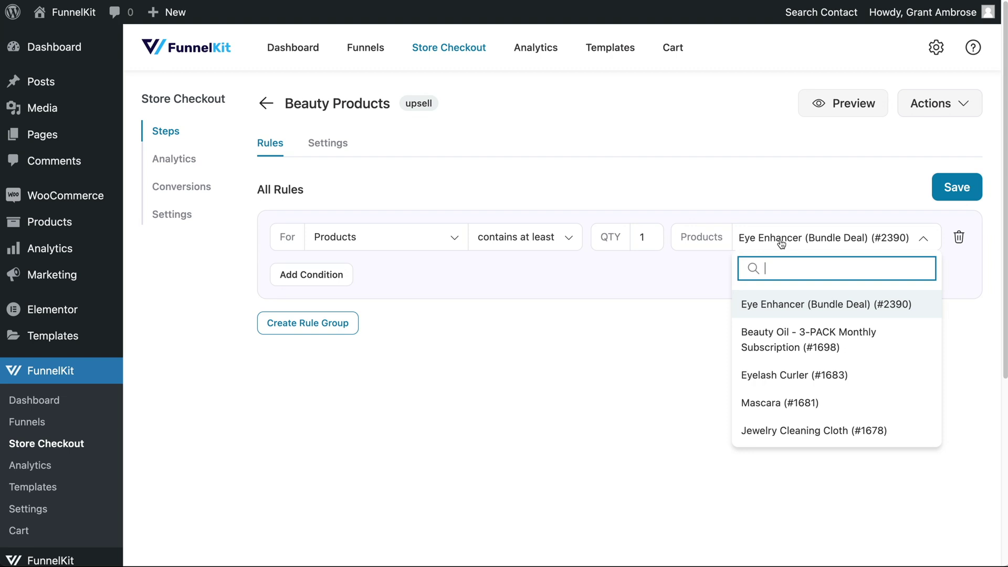
pyautogui.write('bea')
pyautogui.click(788, 302)
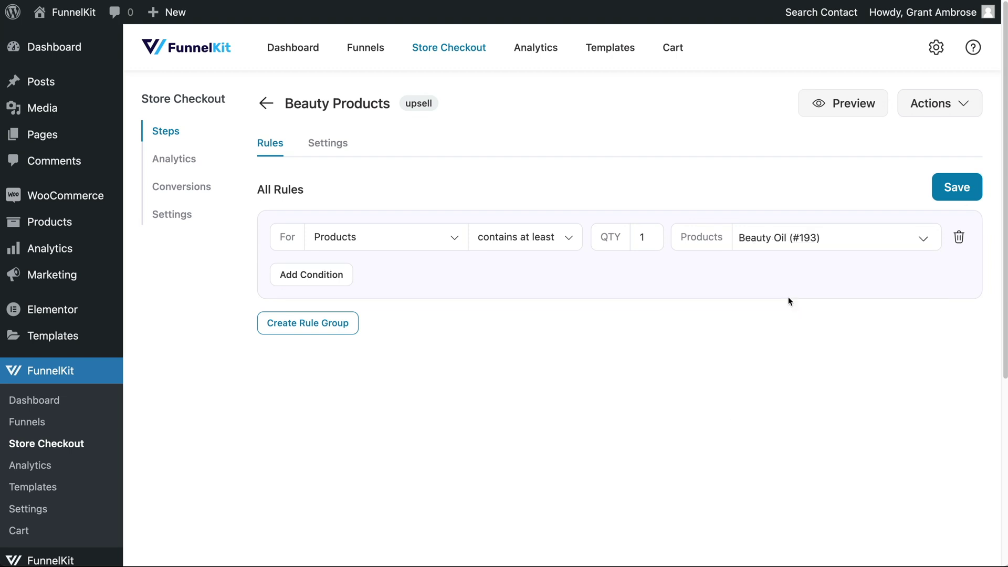
pyautogui.click(457, 245)
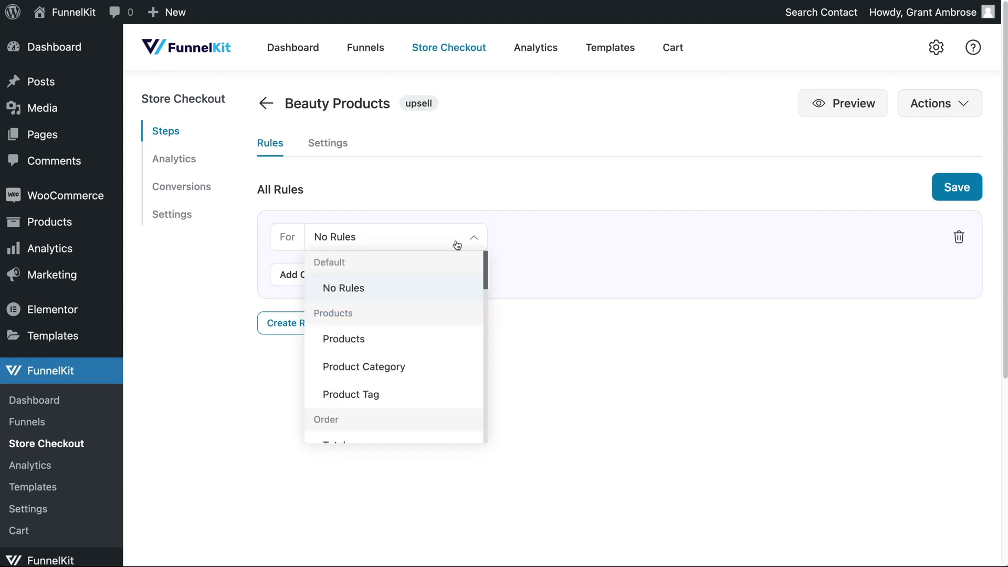
pyautogui.moveTo(485, 254); pyautogui.dragTo(505, 407)
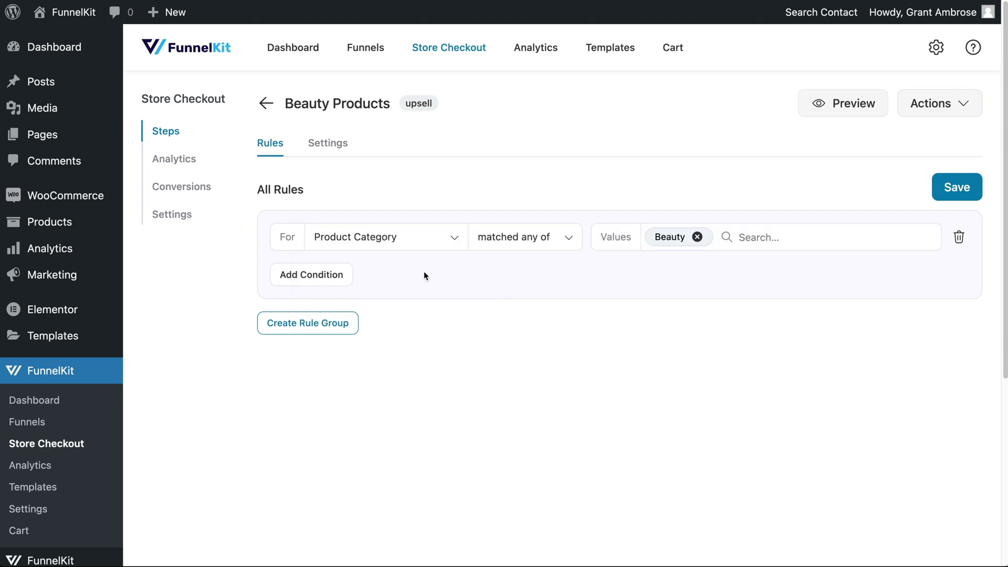
pyautogui.click(337, 277)
pyautogui.click(322, 323)
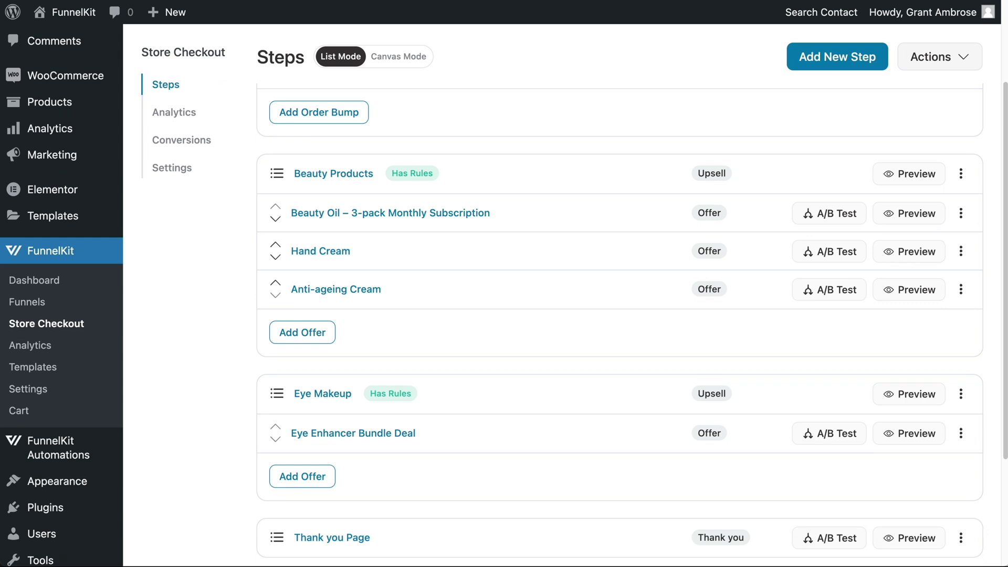
# - Return to the funnel steps and view the Eye Makeup upsell's category rule
pyautogui.click(366, 173)
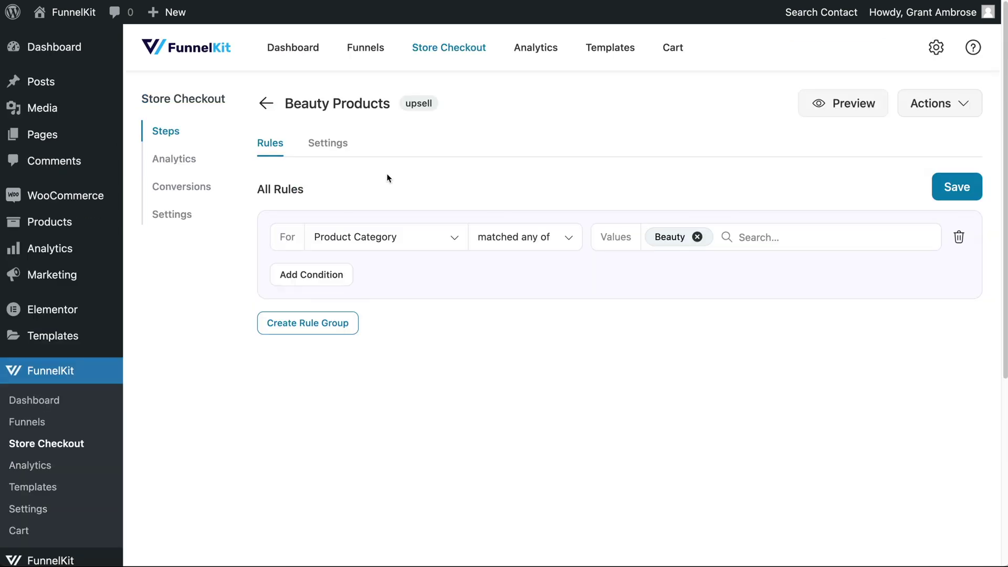
pyautogui.click(266, 103)
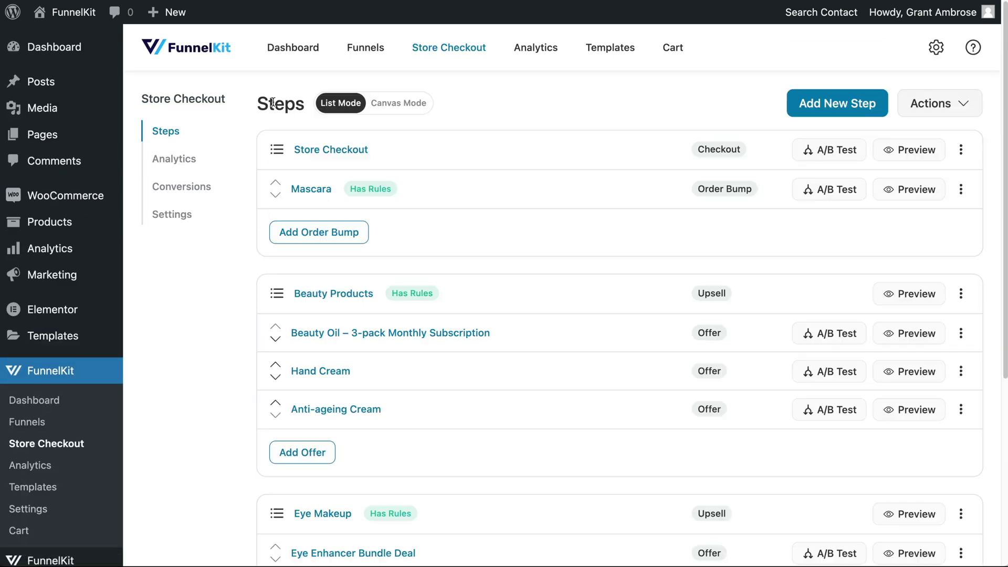
pyautogui.scroll(-1, 377, 268)
pyautogui.scroll(-2, 378, 268)
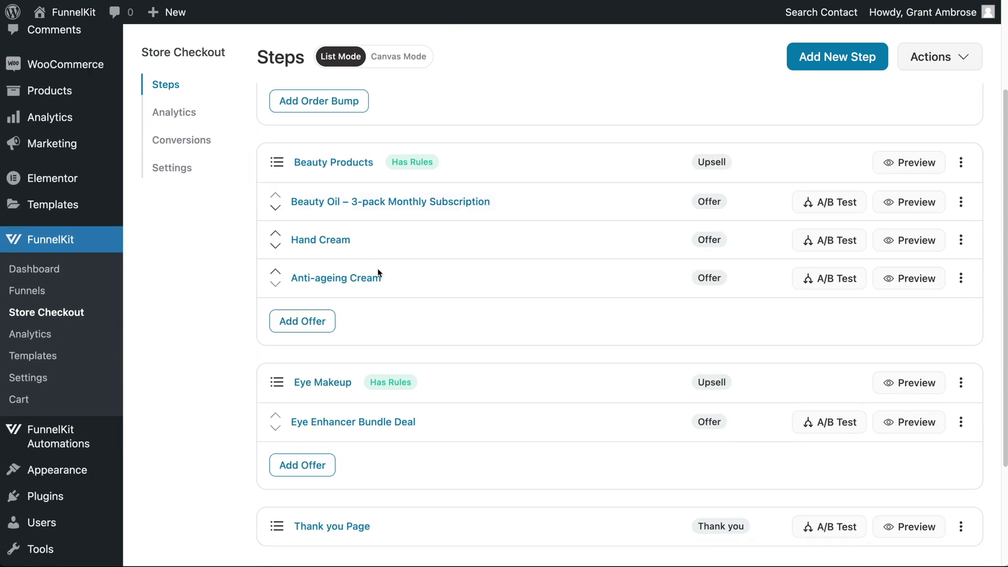
pyautogui.click(323, 383)
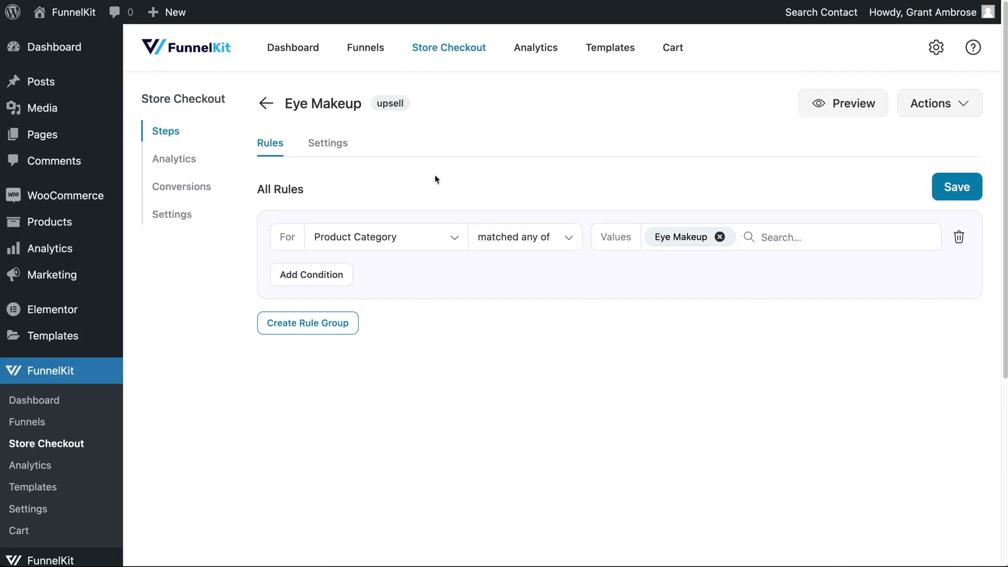